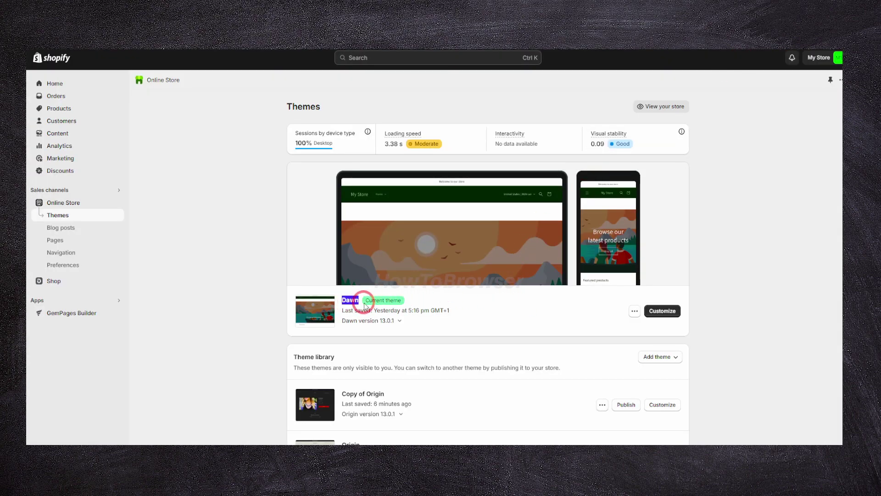
# - Open the Dawn theme in the theme editor and look over the store preview
pyautogui.click(610, 315)
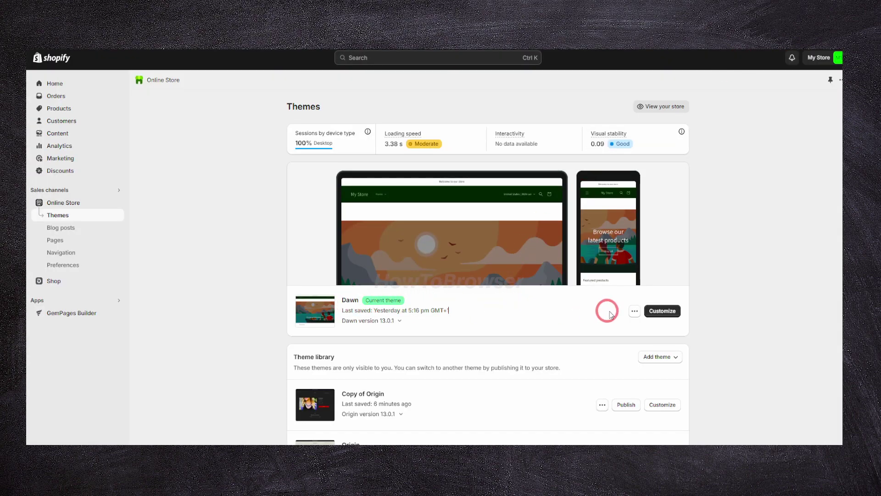
pyautogui.click(662, 312)
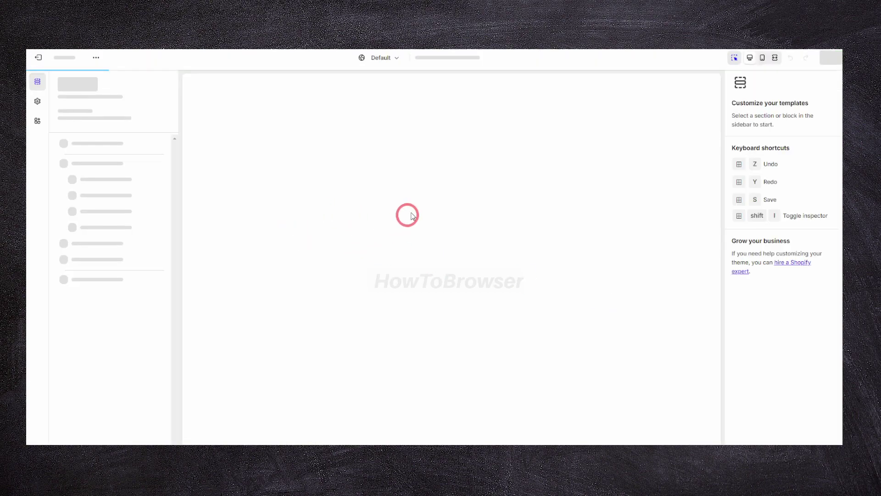
pyautogui.scroll(-10, 302, 210)
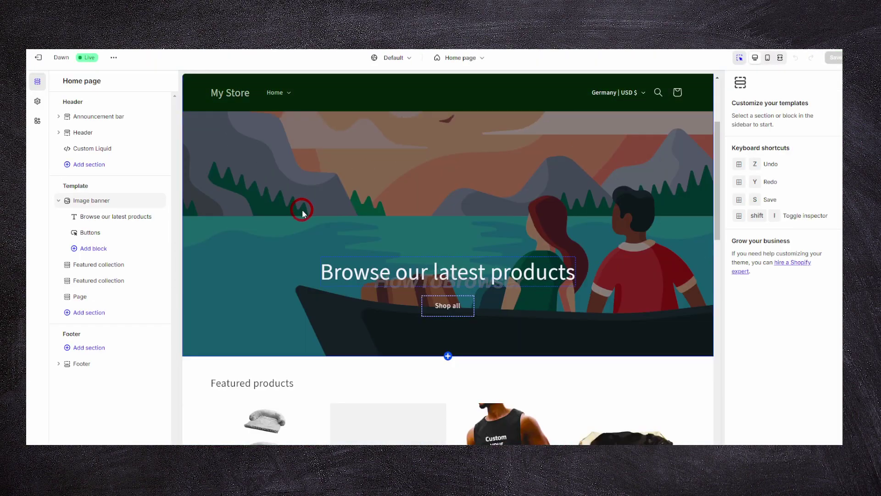
pyautogui.scroll(-5, 316, 235)
pyautogui.scroll(15, 294, 279)
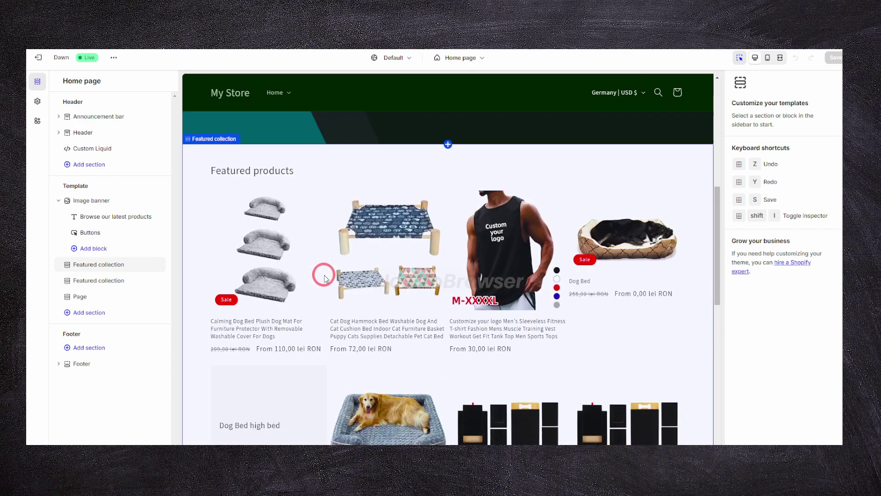
pyautogui.scroll(-3, 376, 198)
pyautogui.scroll(6, 375, 192)
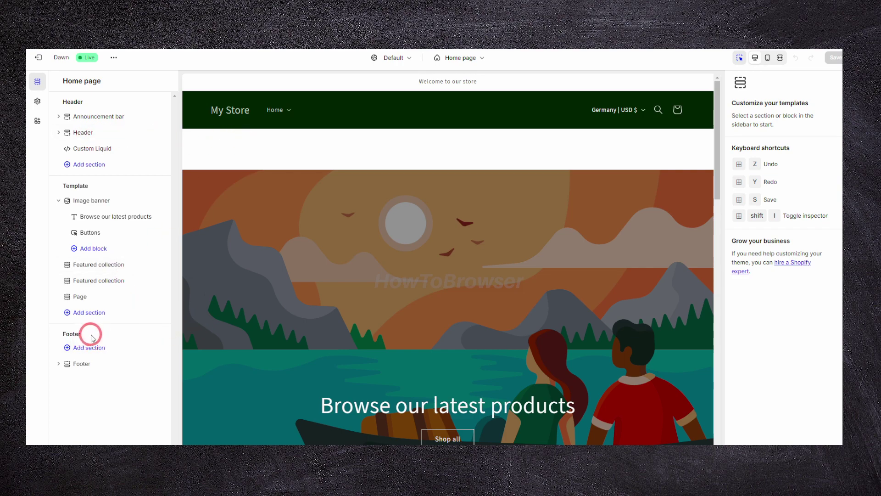
# - Go back to the admin and open the Footer menu from Navigation
pyautogui.click(38, 57)
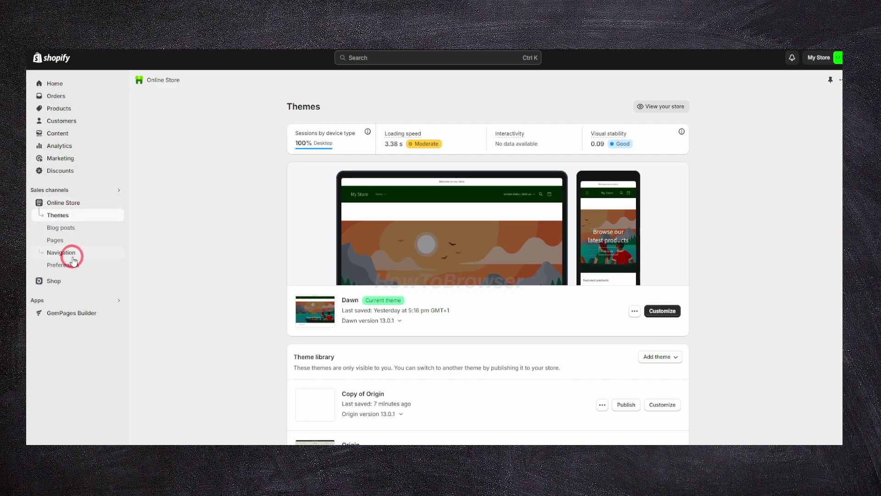
pyautogui.click(61, 252)
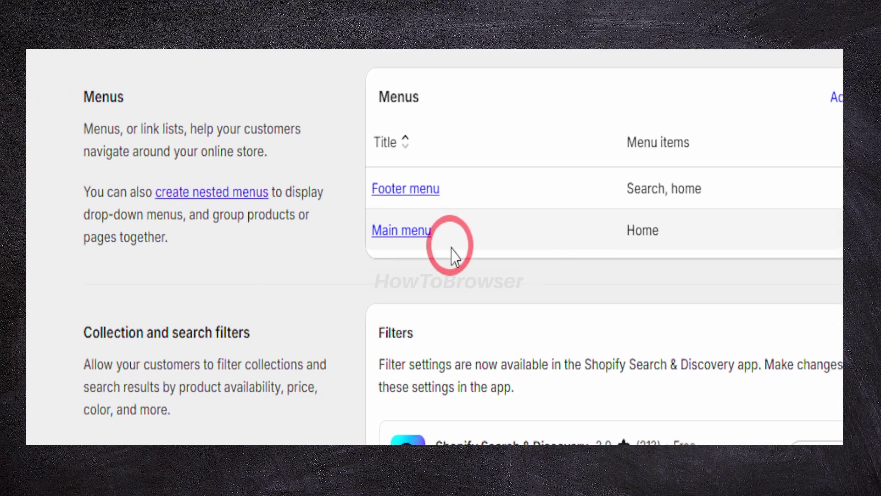
pyautogui.click(426, 231)
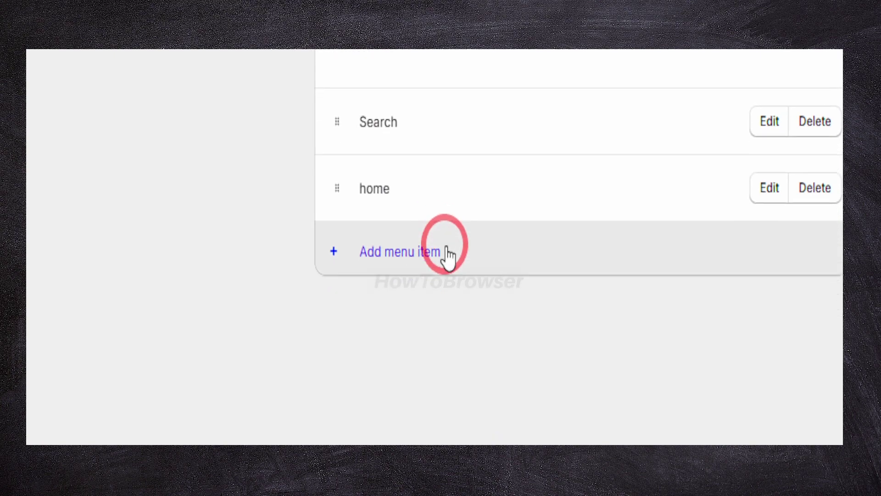
# - Add an 'Another one' item linked to the AI collections here! page
pyautogui.click(448, 255)
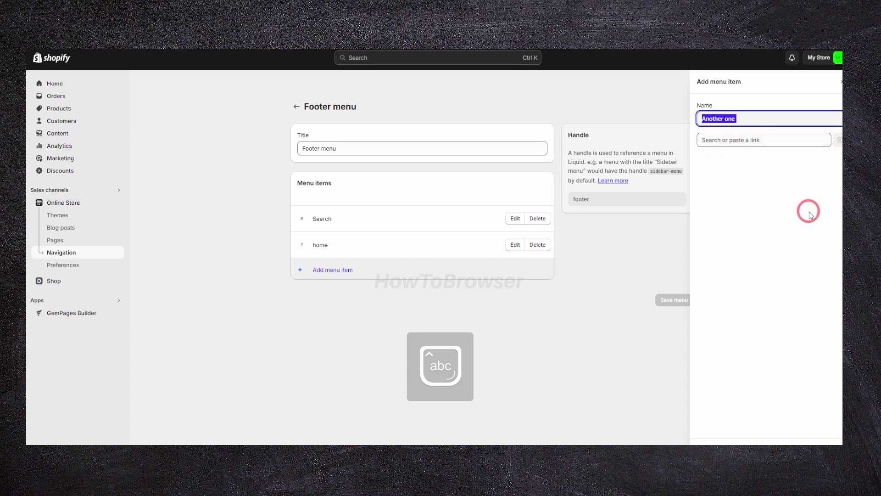
pyautogui.click(787, 140)
pyautogui.write('Another one')
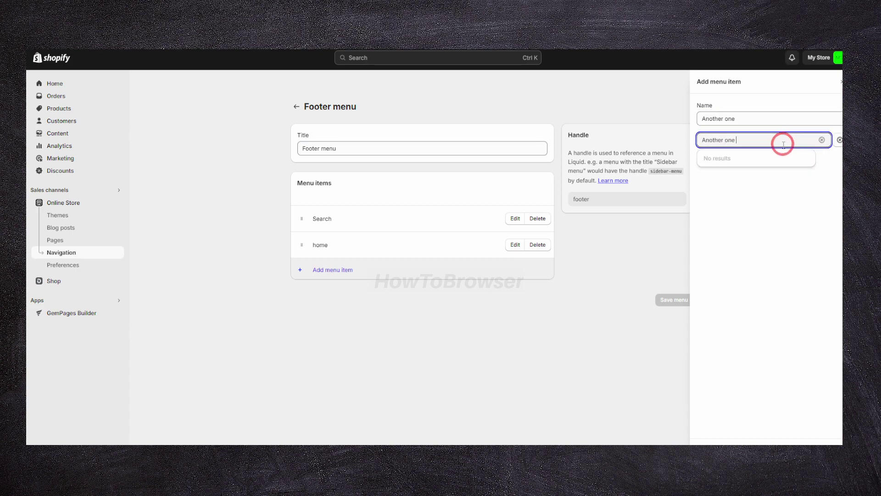
pyautogui.press('BackSpace')
pyautogui.press('BackSpace')
pyautogui.press('BackSpace')
pyautogui.press('BackSpace')
pyautogui.press('BackSpace')
pyautogui.press('BackSpace')
pyautogui.press('BackSpace')
pyautogui.press('BackSpace')
pyautogui.press('BackSpace')
pyautogui.press('BackSpace')
pyautogui.press('BackSpace')
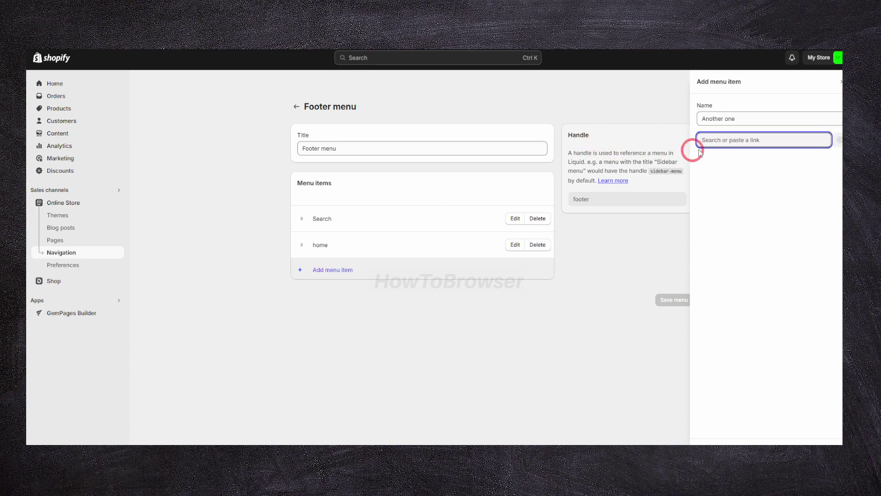
pyautogui.click(714, 143)
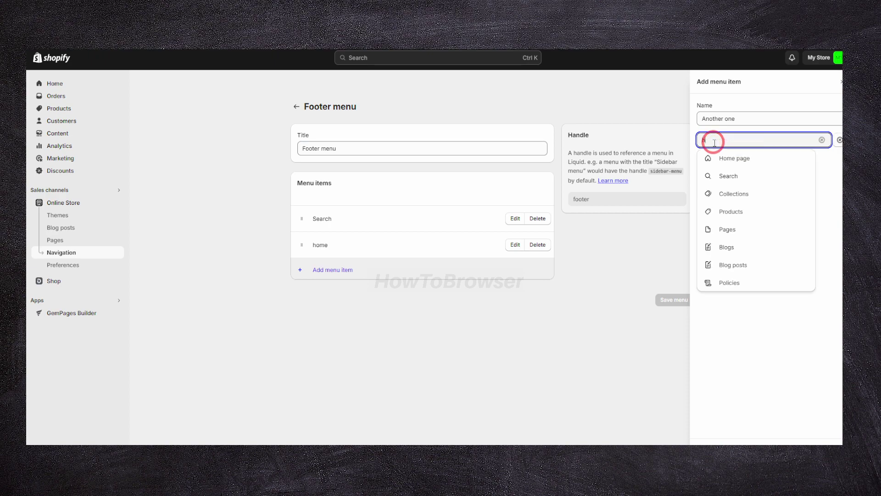
pyautogui.click(717, 142)
pyautogui.click(720, 139)
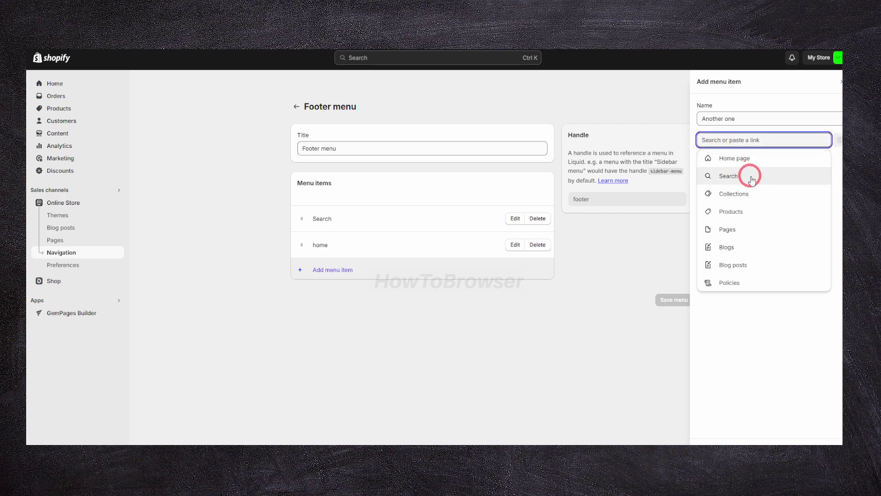
pyautogui.click(750, 229)
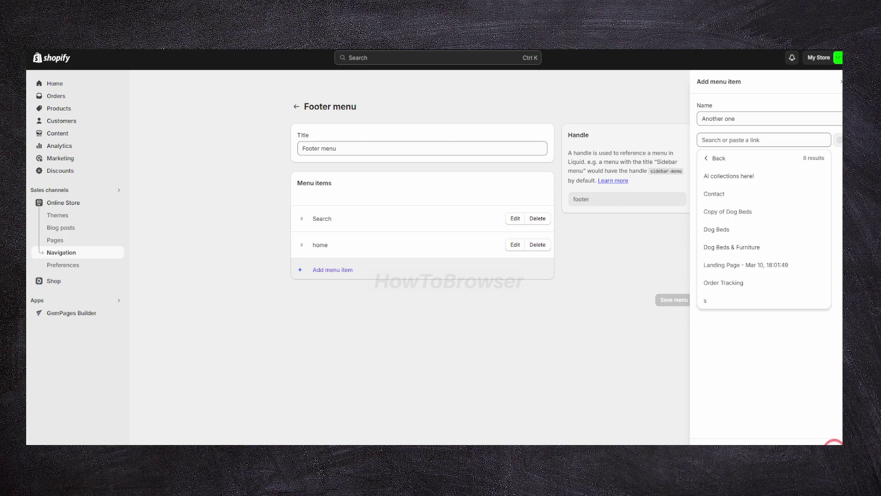
pyautogui.click(737, 176)
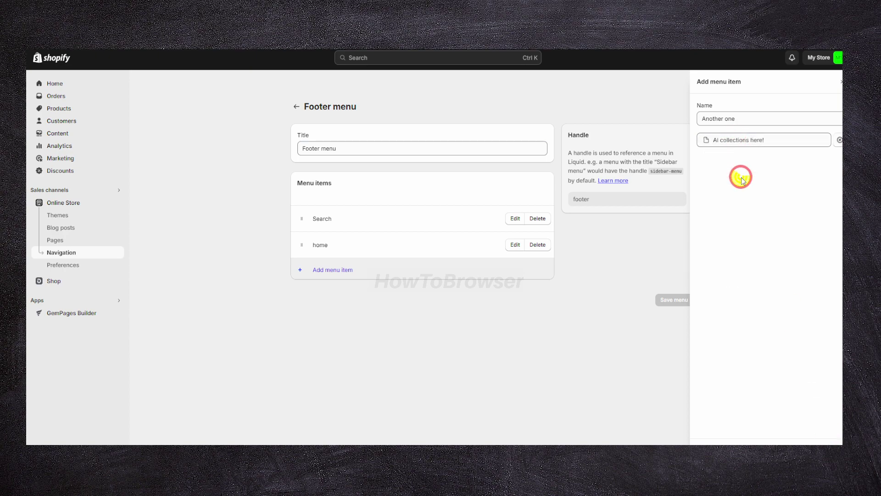
pyautogui.click(819, 441)
# - Add a 'Home page' item linked to the store's home page
pyautogui.click(396, 297)
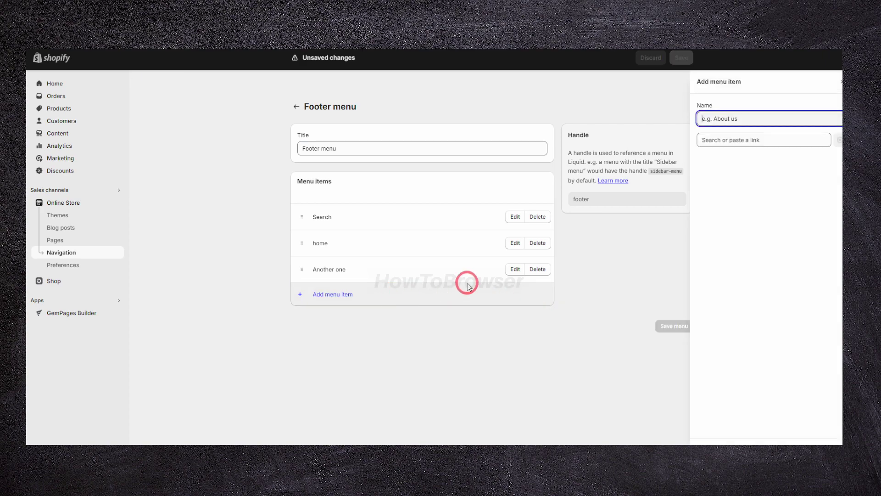
pyautogui.click(715, 138)
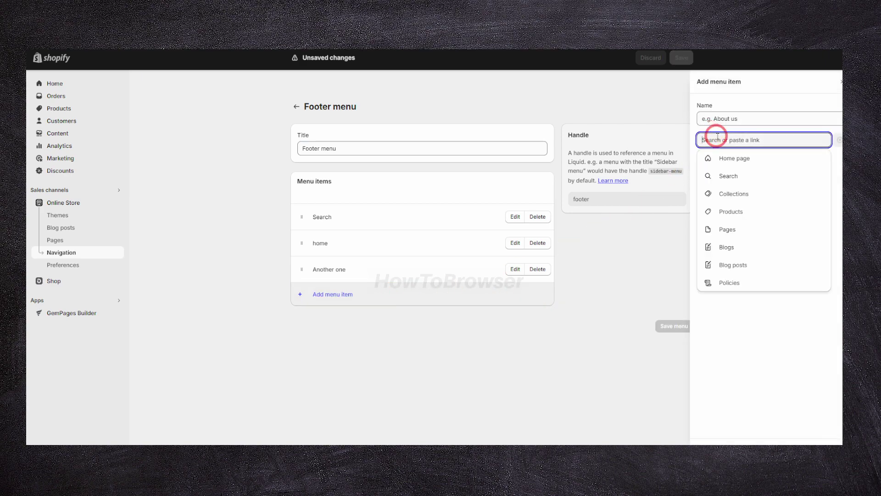
pyautogui.click(732, 158)
pyautogui.click(828, 436)
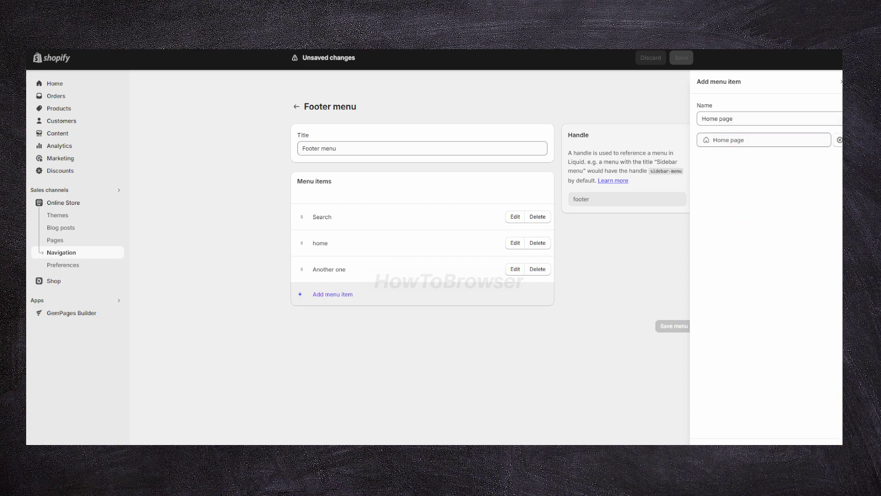
# - Start a third menu item and link it to the Contact page
pyautogui.click(344, 316)
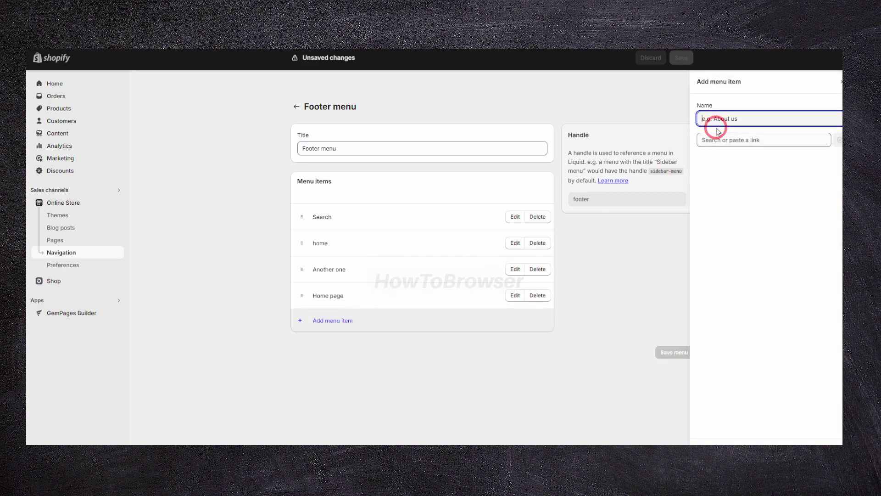
pyautogui.click(718, 120)
pyautogui.click(703, 138)
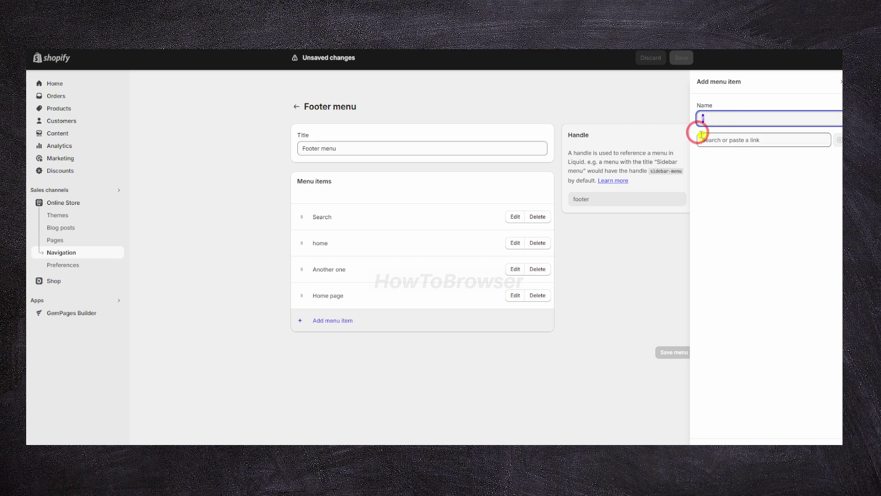
pyautogui.click(747, 283)
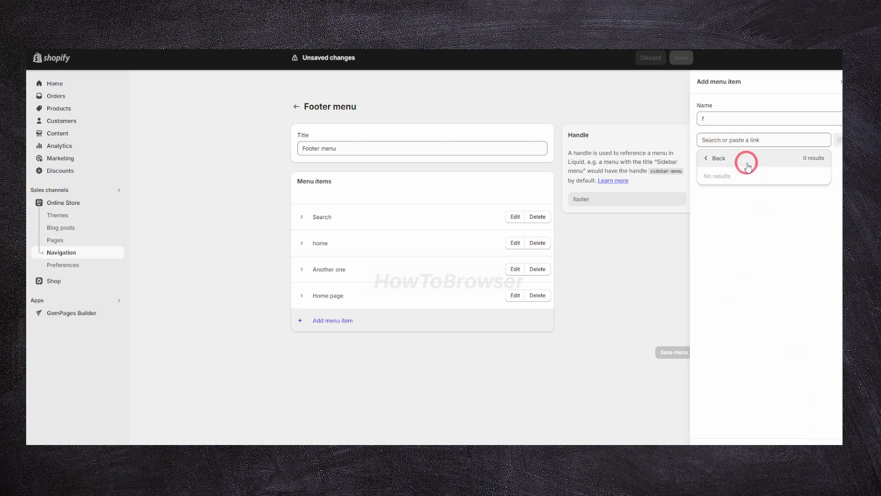
pyautogui.click(747, 163)
pyautogui.click(746, 229)
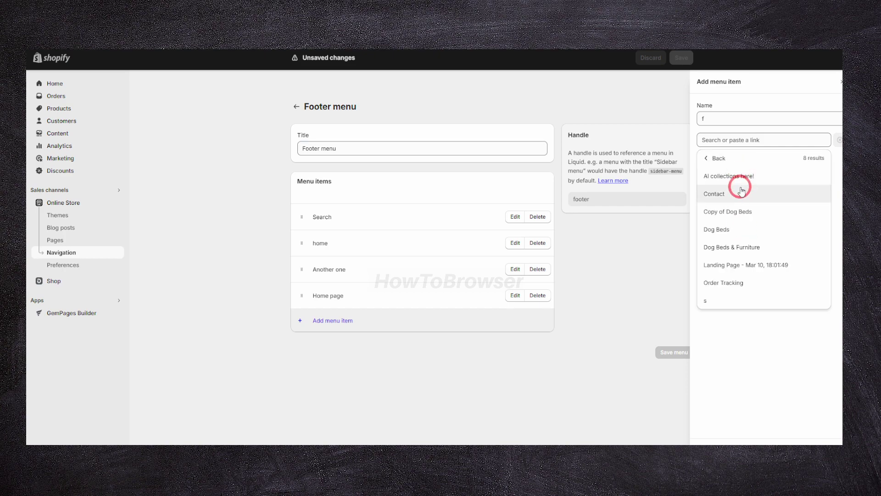
pyautogui.click(742, 193)
# - Add the 'f' item, rename it to Contact, and save the Footer menu
pyautogui.click(832, 442)
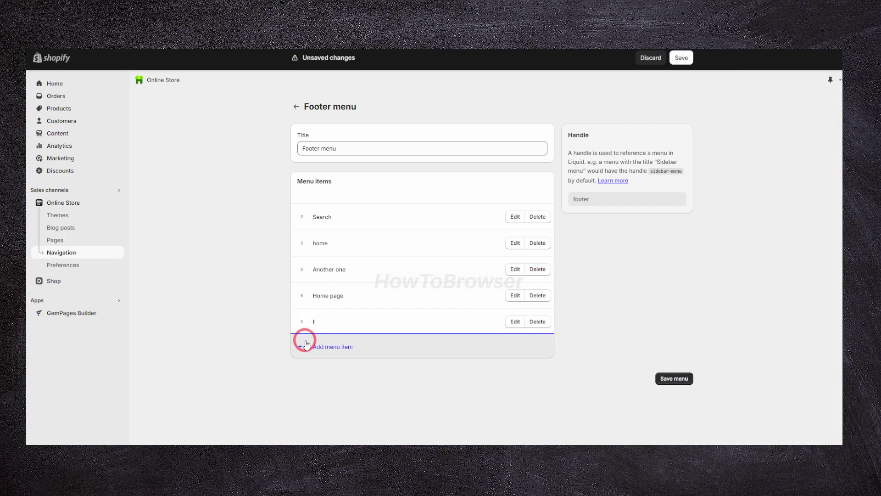
pyautogui.click(515, 321)
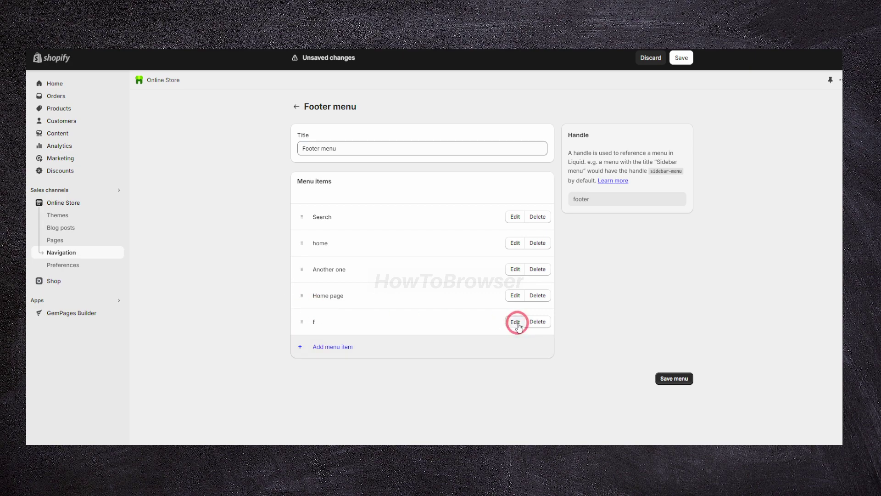
pyautogui.click(735, 118)
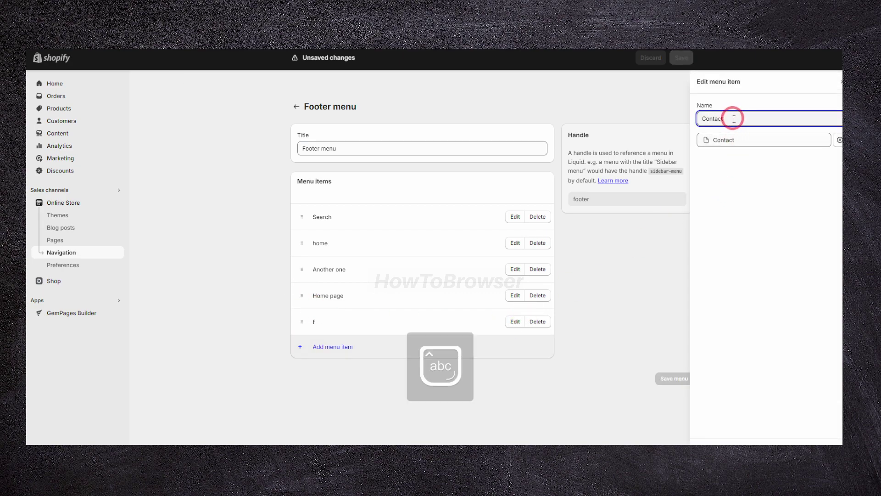
pyautogui.click(810, 441)
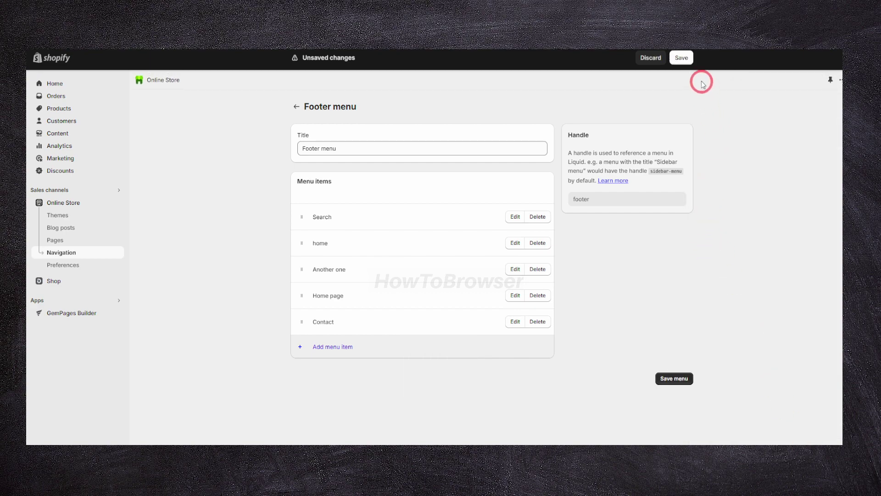
pyautogui.click(681, 57)
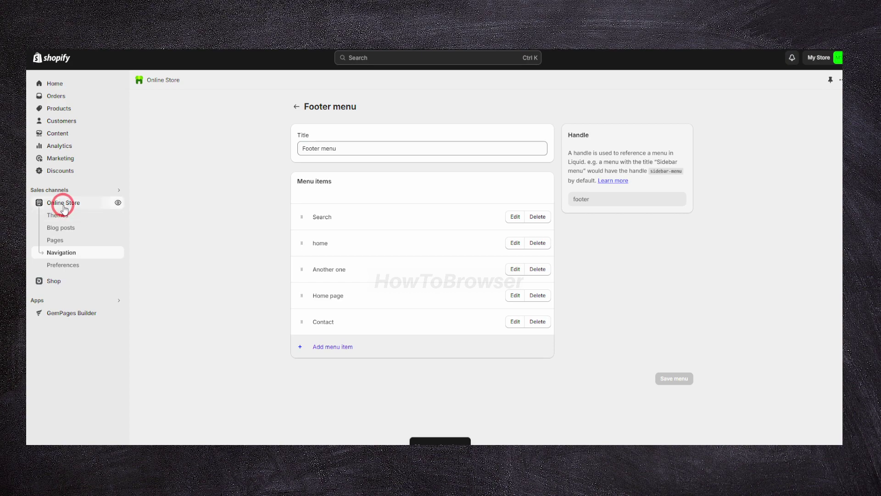
# - Reopen the Dawn theme editor and add a Quick links Menu block to the Footer section
pyautogui.click(65, 209)
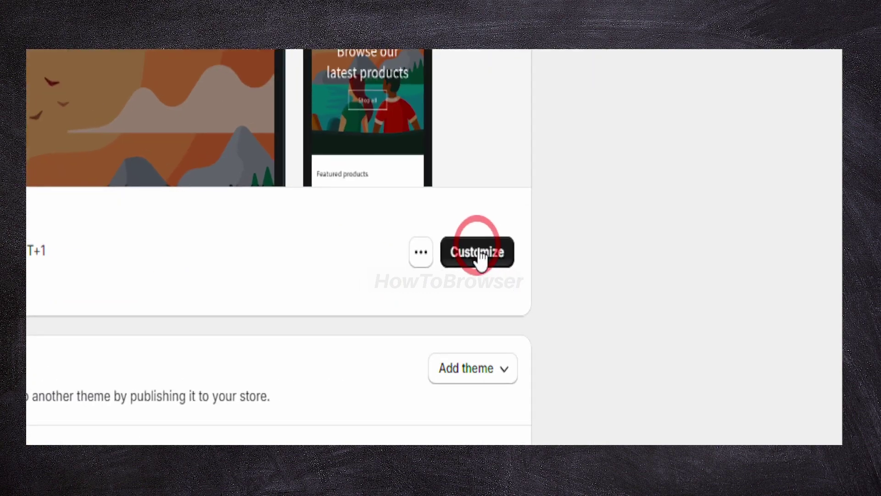
pyautogui.click(662, 312)
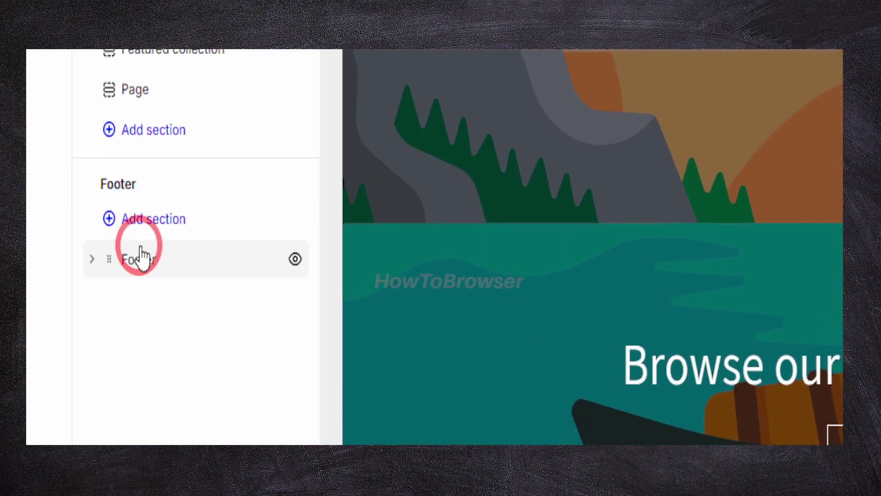
pyautogui.click(149, 255)
pyautogui.click(148, 252)
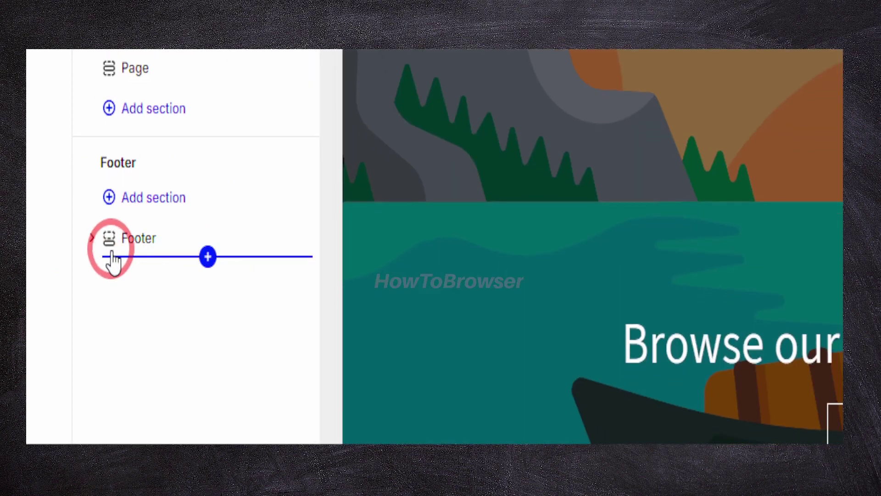
pyautogui.click(91, 239)
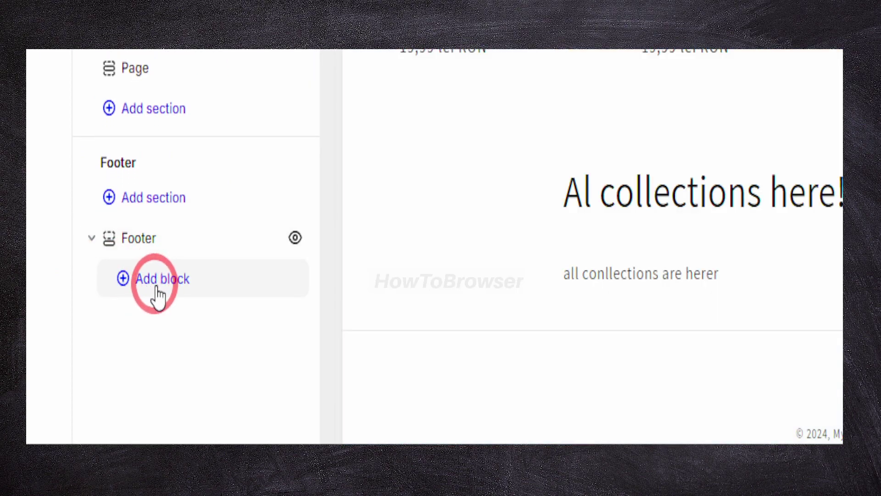
pyautogui.click(157, 288)
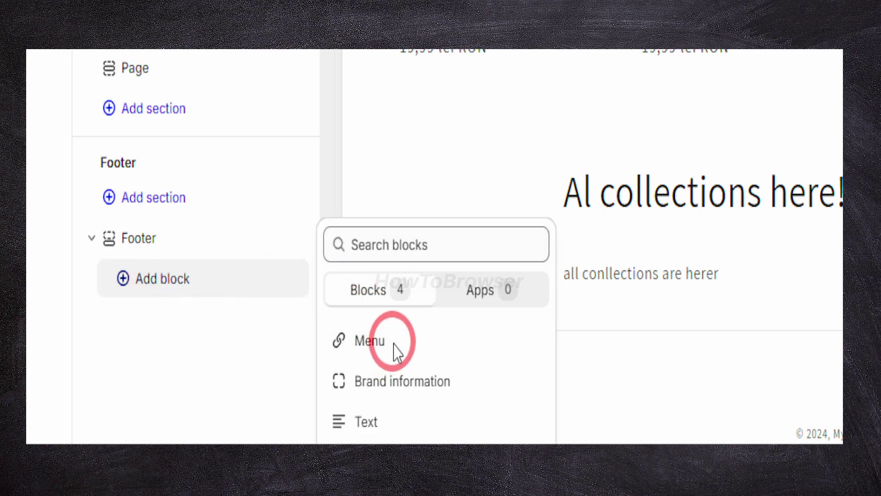
pyautogui.moveTo(399, 329)
pyautogui.mouseDown()
pyautogui.moveTo(321, 339)
pyautogui.moveTo(361, 349)
pyautogui.mouseUp()
pyautogui.click(360, 340)
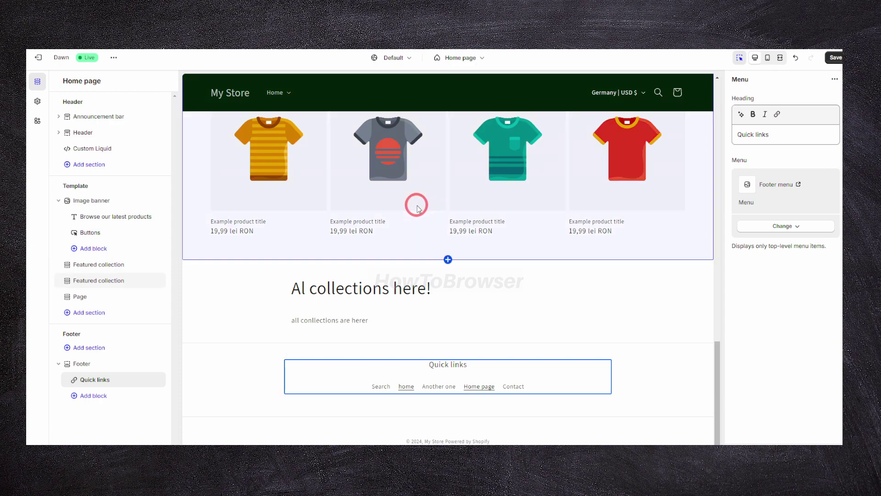
# - Zoom in, then from the Menu block's Change menu option start creating a new menu
pyautogui.hotkey('ctrl', '+')
pyautogui.hotkey('ctrl', '+')
pyautogui.hotkey('ctrl', '+')
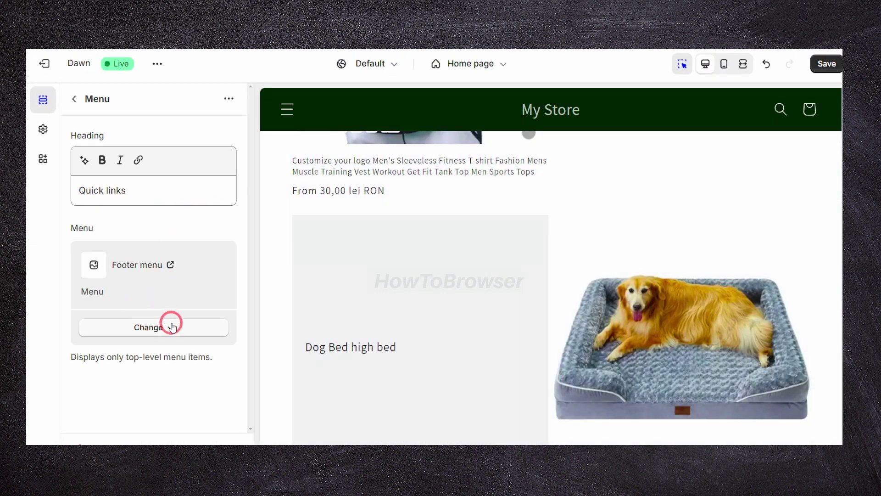
pyautogui.click(170, 327)
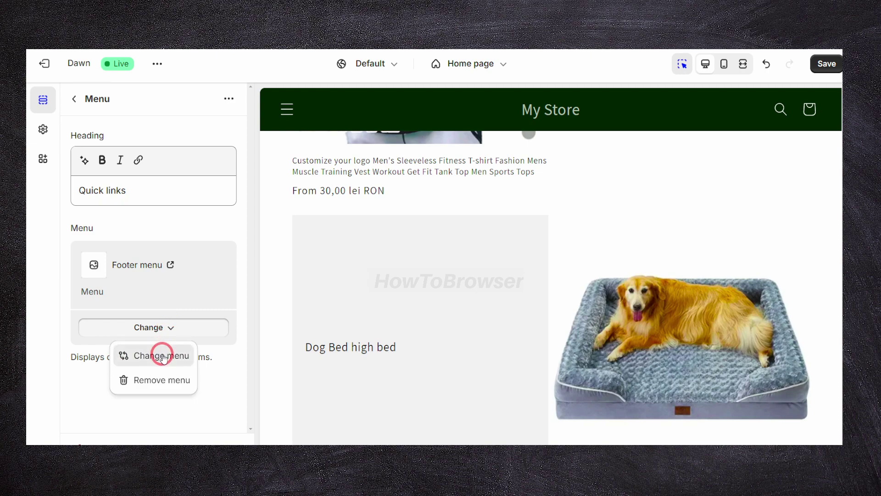
pyautogui.click(163, 357)
pyautogui.click(183, 246)
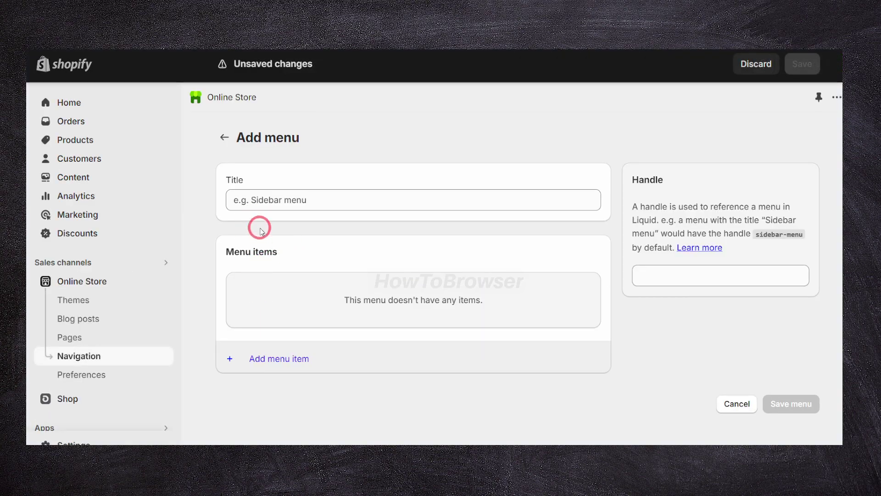
# - Abandon the draft menu titled 'Mn' and discard its unsaved changes
pyautogui.click(275, 200)
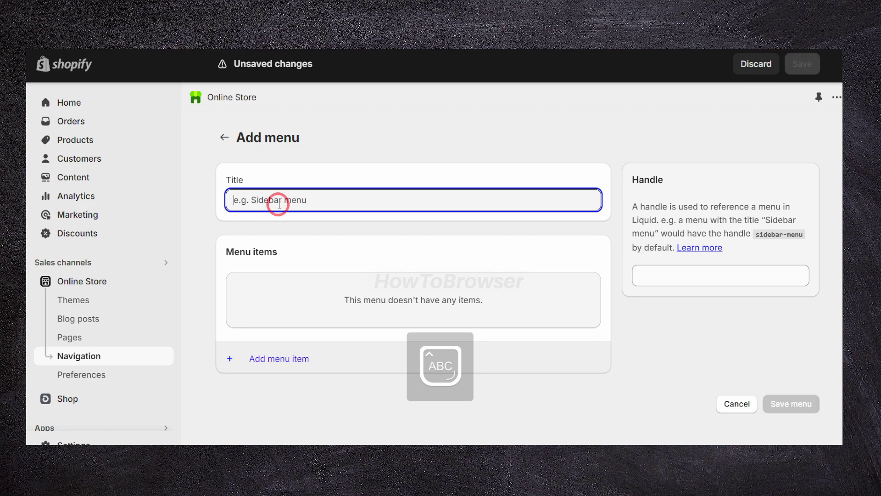
pyautogui.write('Mneu')
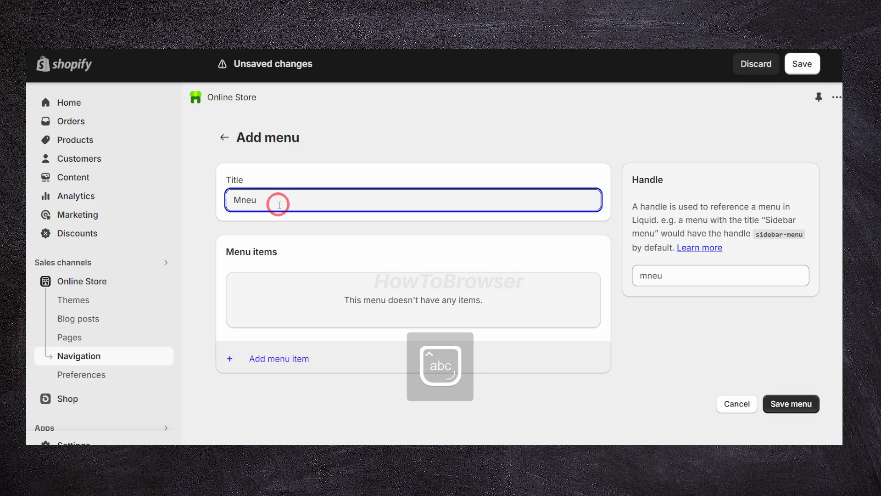
pyautogui.click(224, 137)
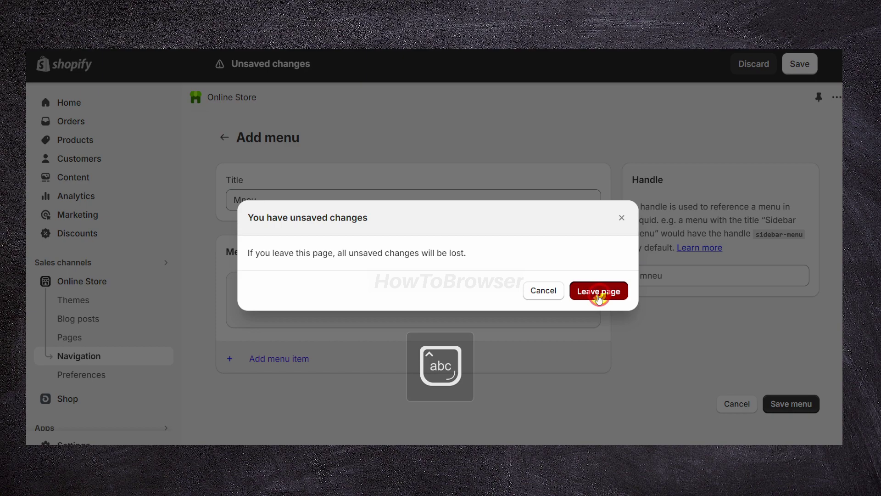
pyautogui.click(597, 292)
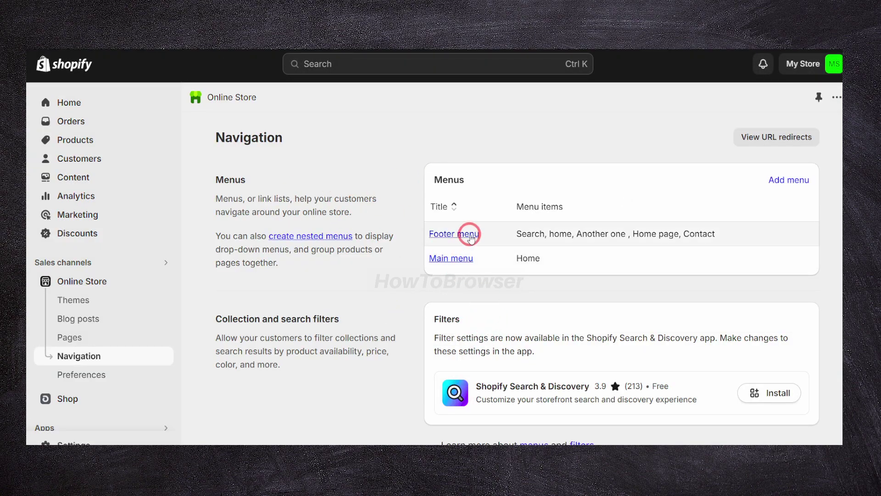
# - Create a new menu titled About with no items and save it
pyautogui.click(776, 181)
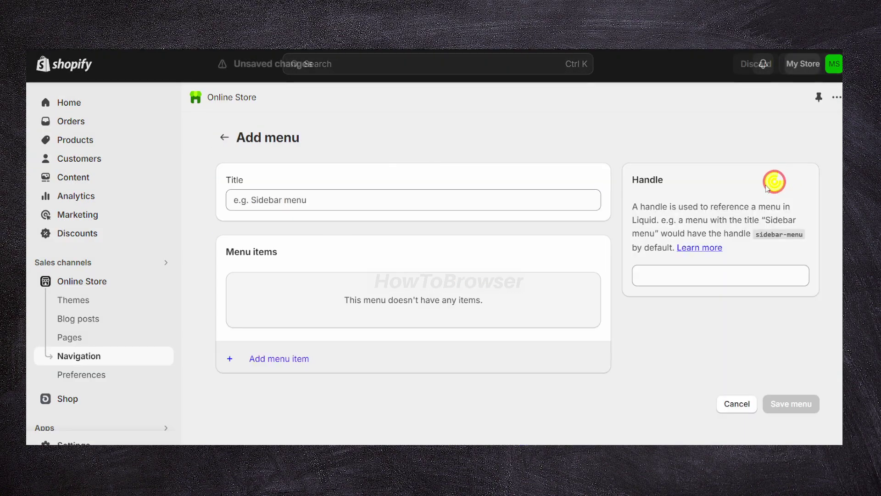
pyautogui.click(419, 204)
pyautogui.write('ADD')
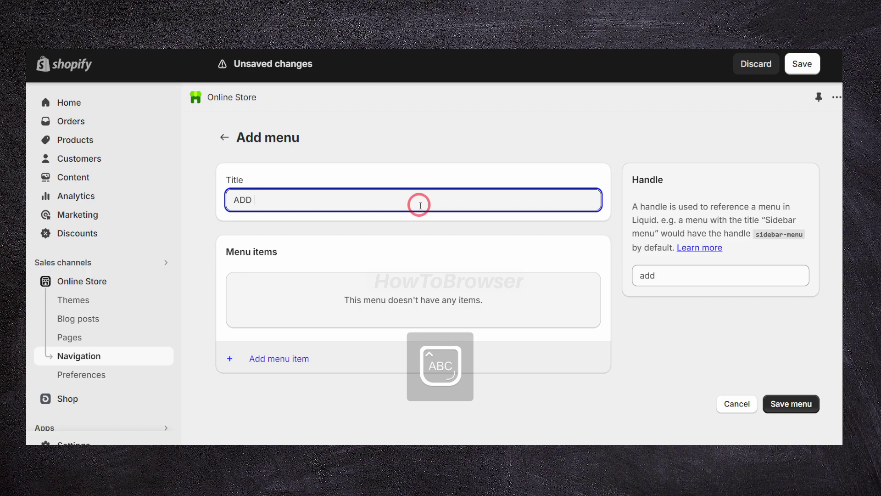
pyautogui.press('BackSpace')
pyautogui.press('BackSpace')
pyautogui.press('BackSpace')
pyautogui.press('BackSpace')
pyautogui.write('Abo')
pyautogui.click(276, 357)
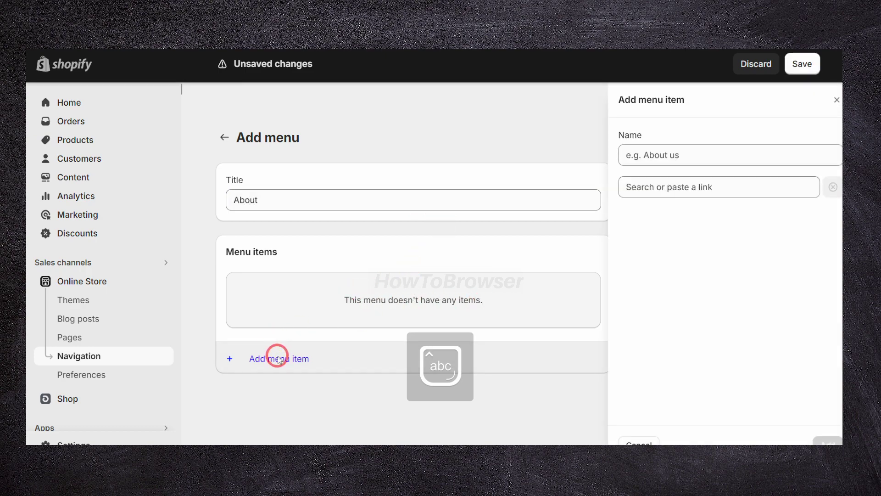
pyautogui.click(620, 266)
pyautogui.click(775, 408)
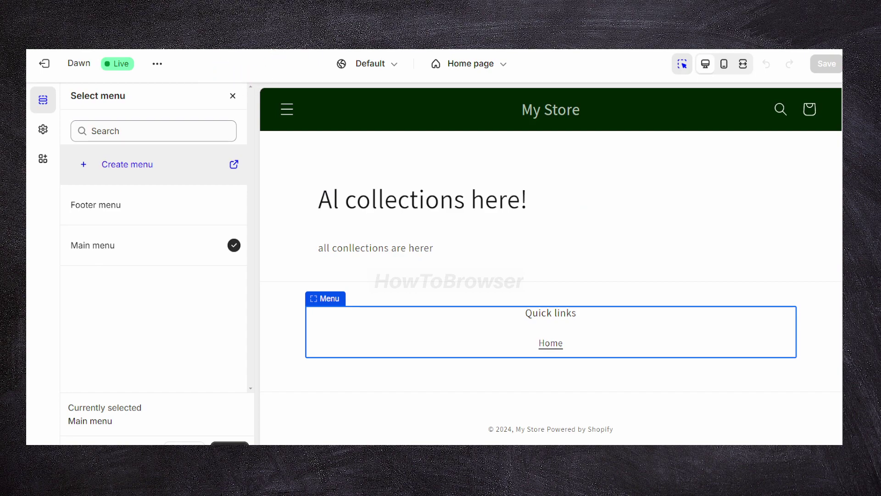
# - Reload the theme editor, cancelling the first prompt, so the About menu becomes selectable
pyautogui.click(176, 156)
pyautogui.click(513, 91)
pyautogui.click(475, 106)
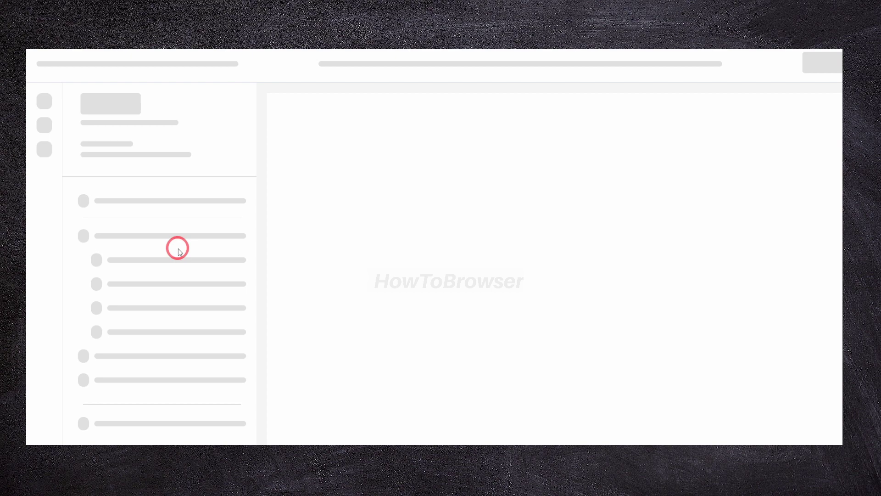
# - Reset the page zoom and add another Menu block to the Footer
pyautogui.scroll(-5, 179, 250)
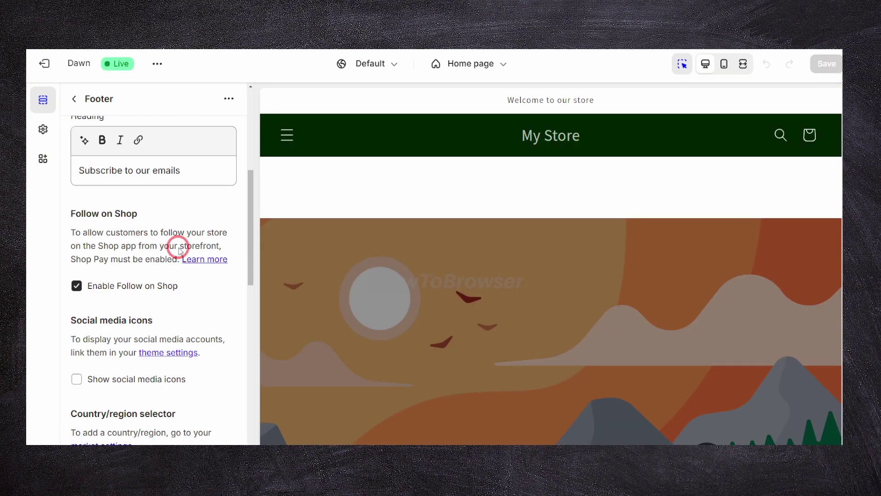
pyautogui.scroll(-10, 178, 250)
pyautogui.scroll(5, 123, 231)
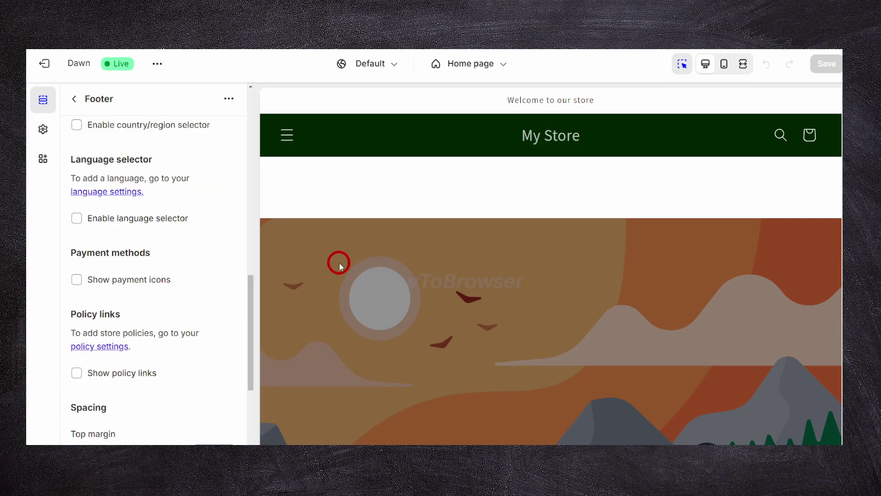
pyautogui.hotkey('ctrl', '-')
pyautogui.hotkey('ctrl', '0')
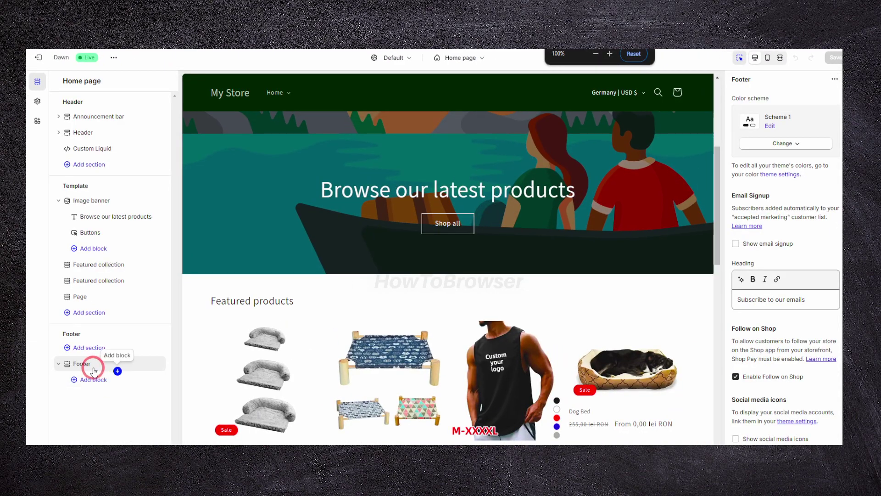
pyautogui.click(94, 378)
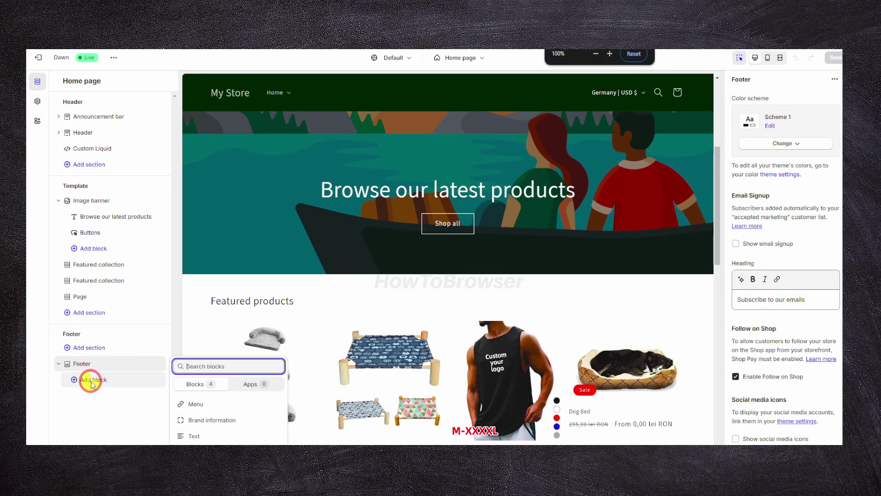
pyautogui.click(211, 400)
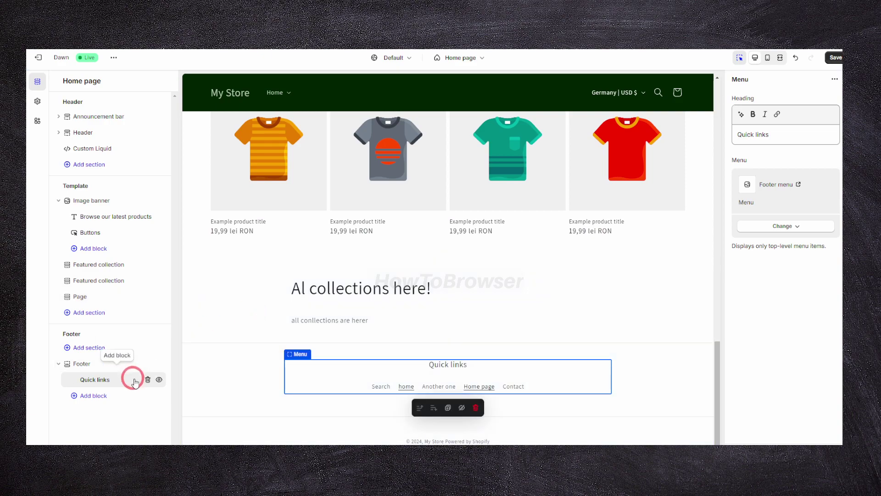
# - Change the new Quick links block's menu to About
pyautogui.click(780, 226)
pyautogui.click(779, 244)
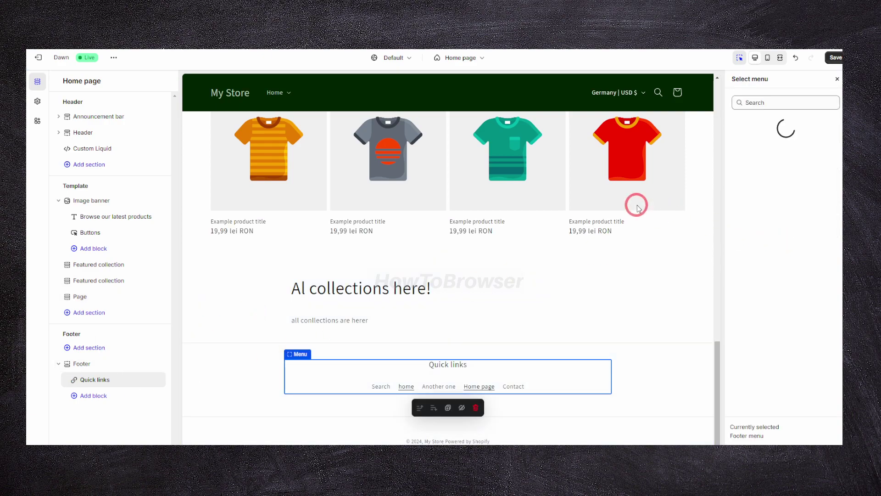
pyautogui.click(775, 104)
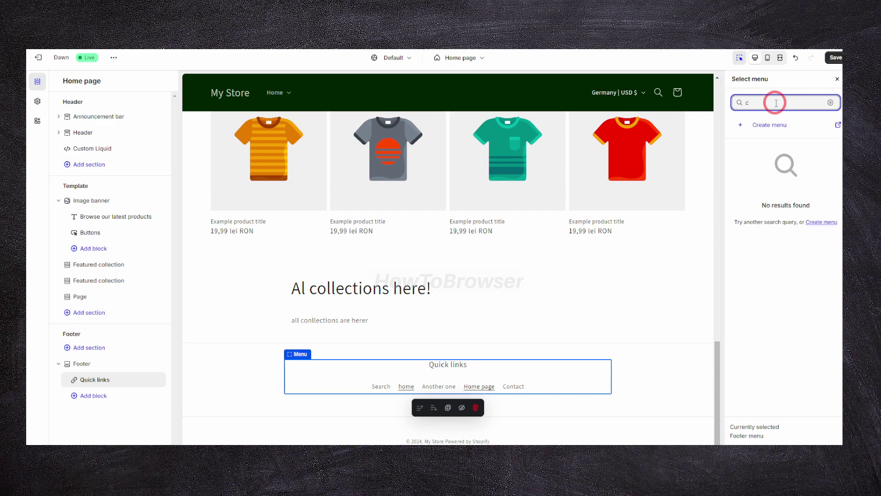
pyautogui.write('s')
pyautogui.press('BackSpace')
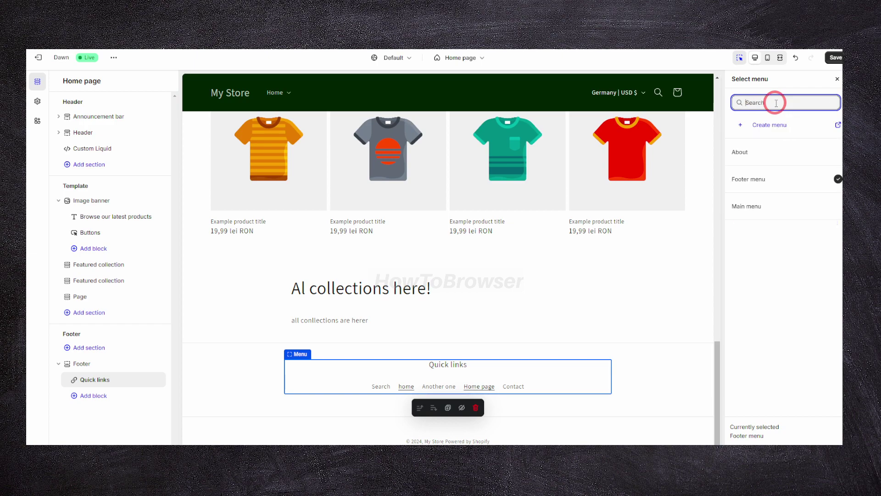
pyautogui.click(769, 150)
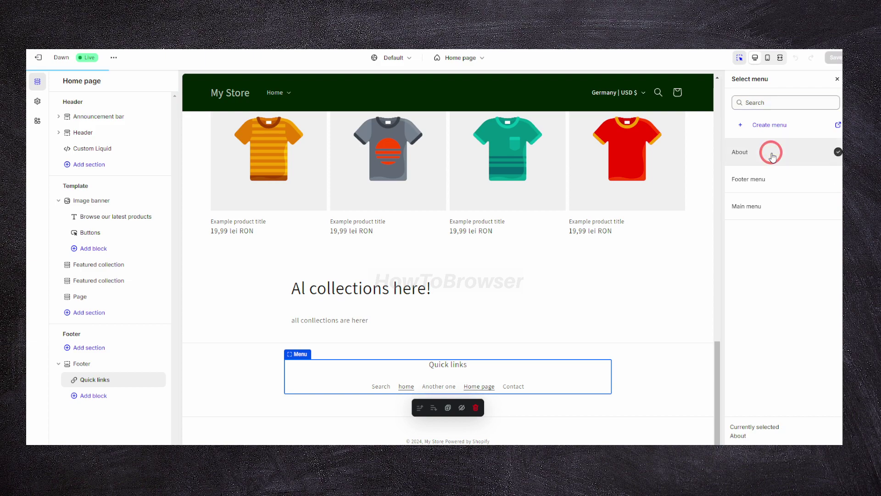
# - Switch the footer menu block to Main menu and save the theme
pyautogui.click(775, 219)
pyautogui.click(833, 438)
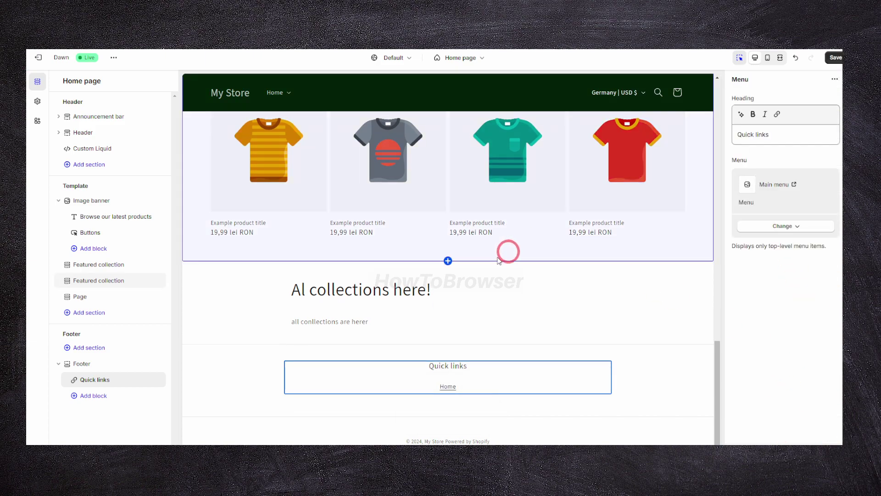
pyautogui.click(833, 59)
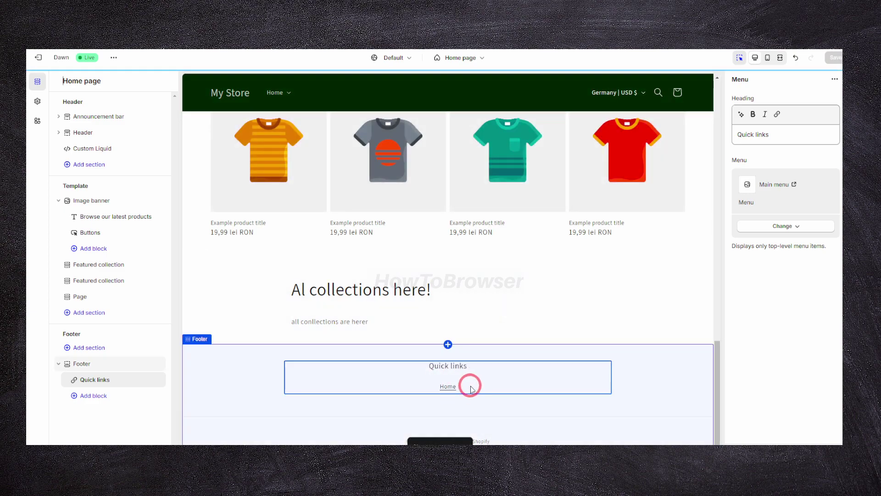
# - Clear the block's Quick links heading so it is empty
pyautogui.click(750, 135)
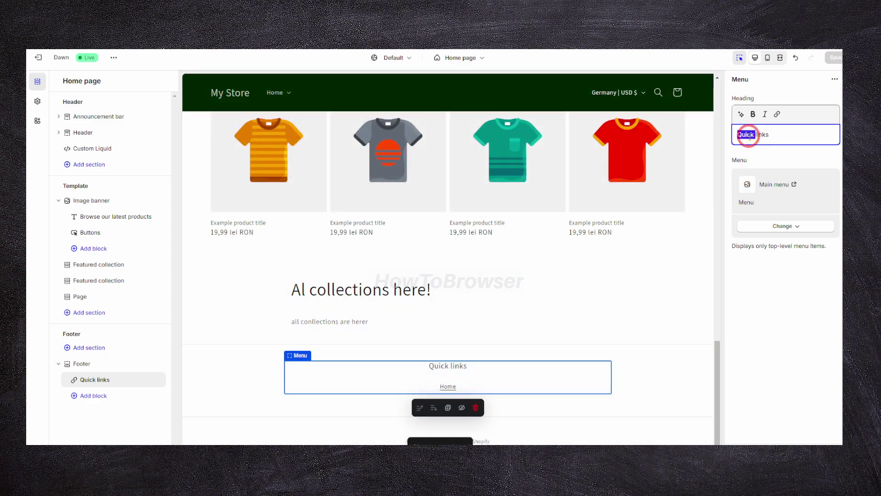
pyautogui.hotkey('ctrl', 'a')
pyautogui.press('BackSpace')
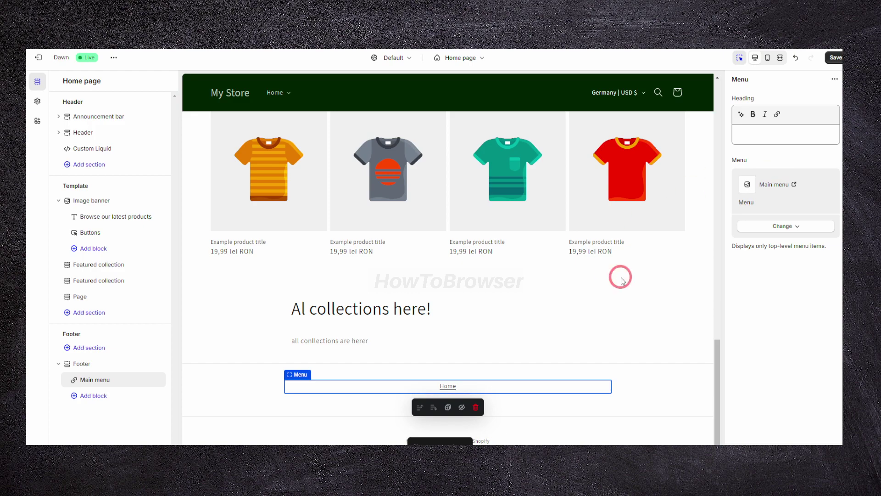
# - Duplicate the Main menu footer block
pyautogui.click(833, 80)
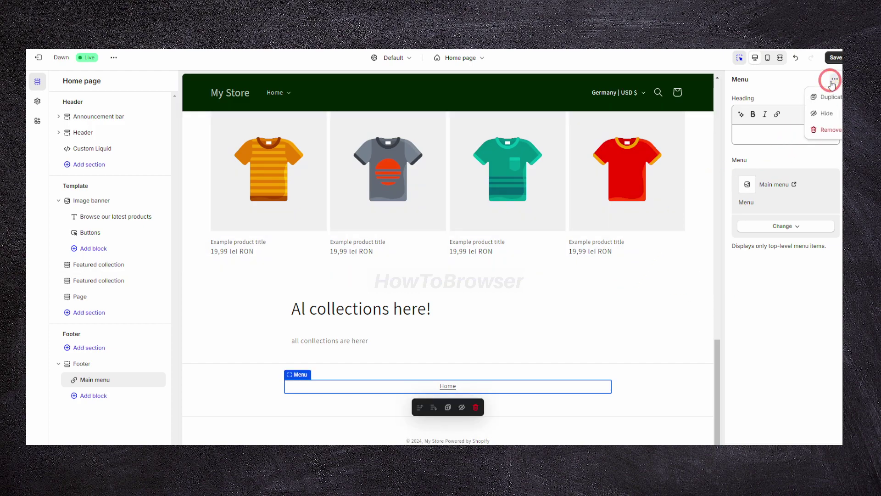
pyautogui.click(819, 82)
pyautogui.click(835, 79)
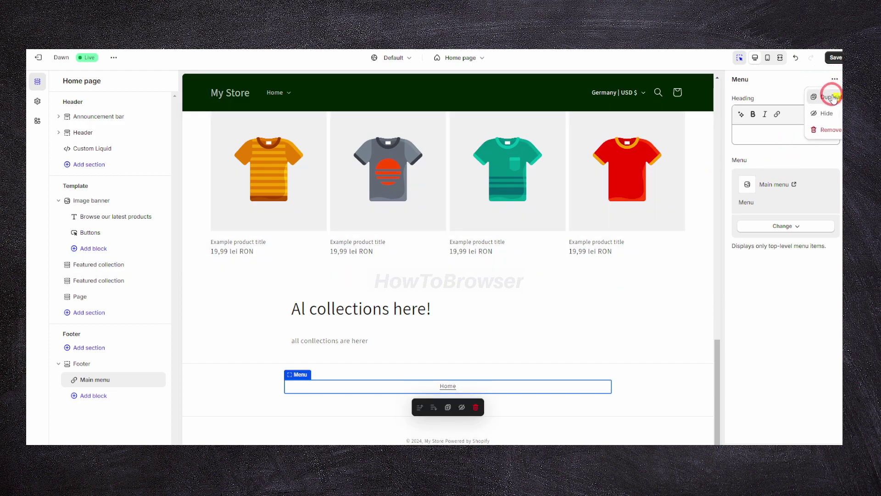
pyautogui.click(826, 97)
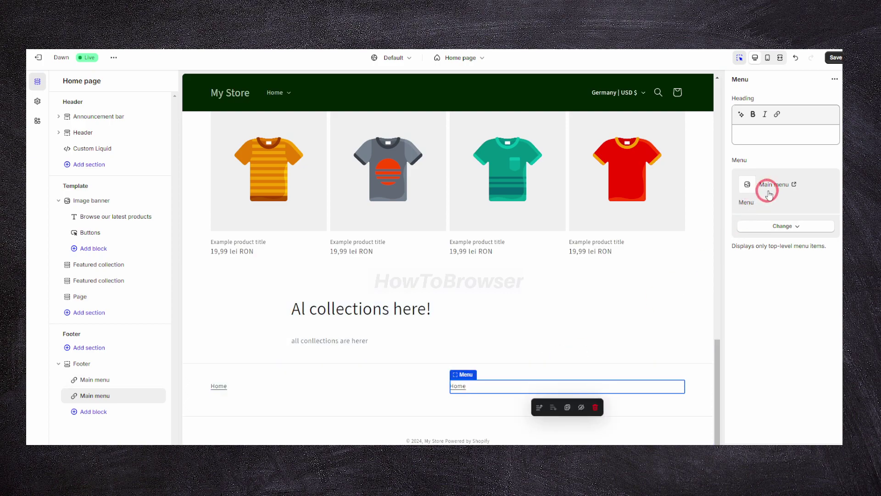
# - Set the duplicated block's menu to About
pyautogui.click(775, 225)
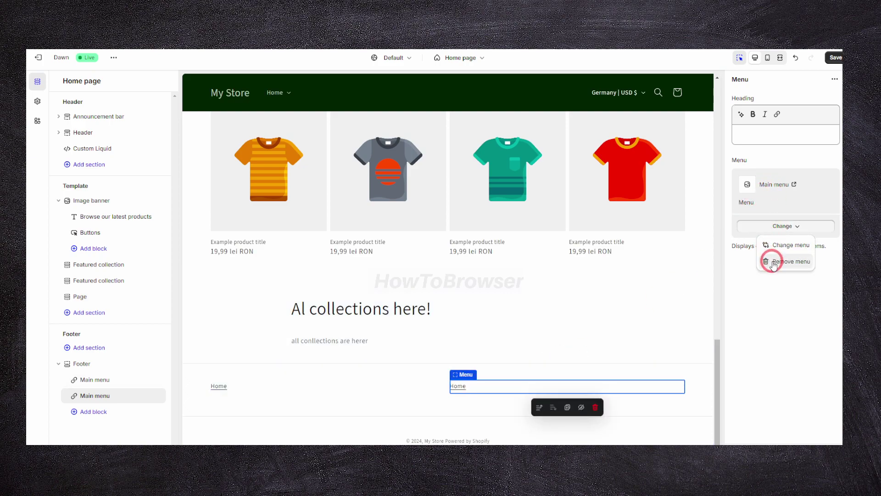
pyautogui.click(777, 246)
pyautogui.click(769, 155)
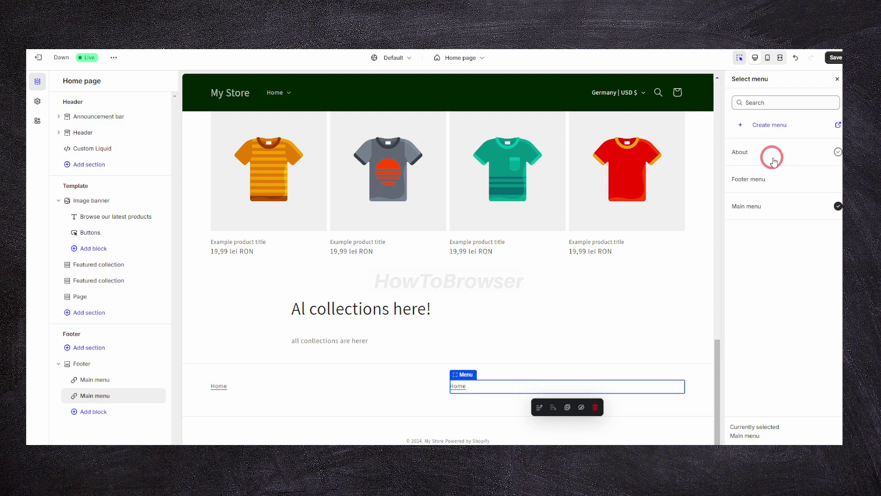
pyautogui.click(814, 419)
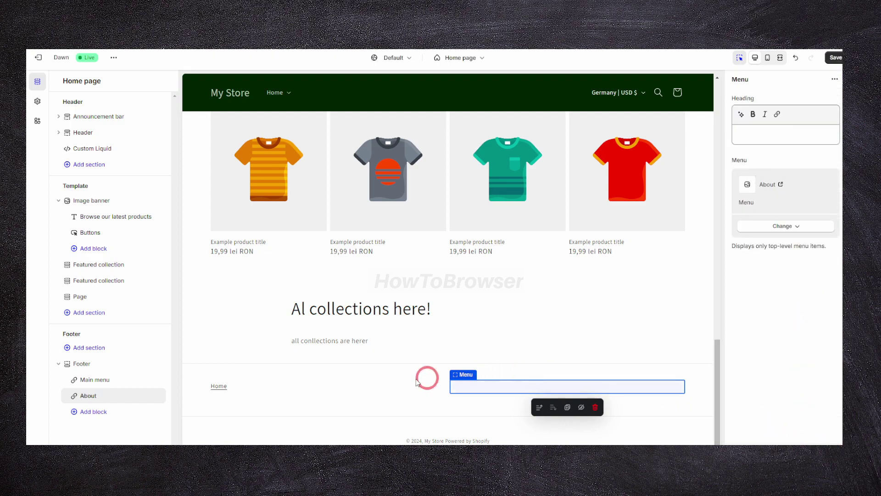
pyautogui.click(511, 288)
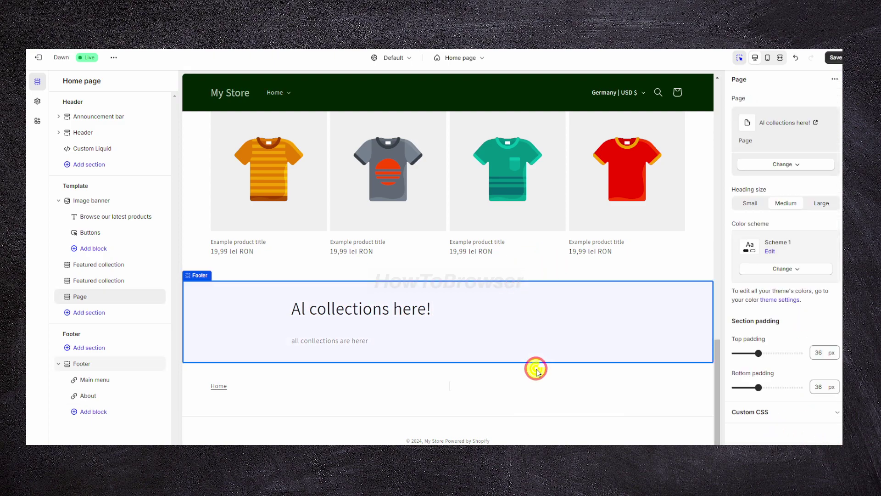
# - Save the theme and give the second footer Menu block the heading 'fd'
pyautogui.click(540, 381)
pyautogui.click(835, 58)
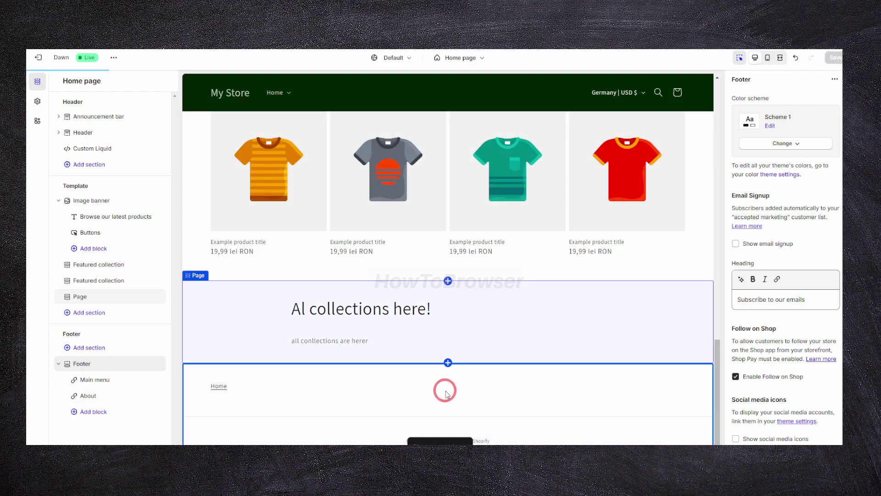
pyautogui.click(478, 392)
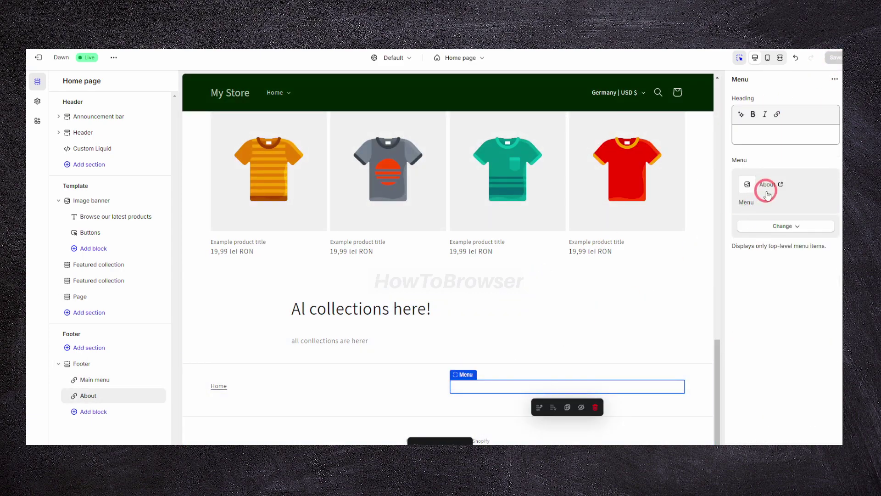
pyautogui.click(770, 130)
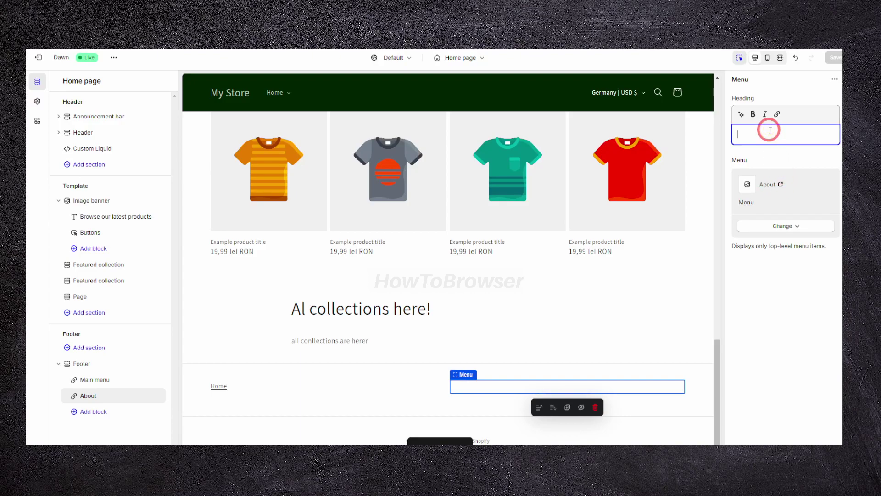
pyautogui.write('fd')
pyautogui.click(829, 66)
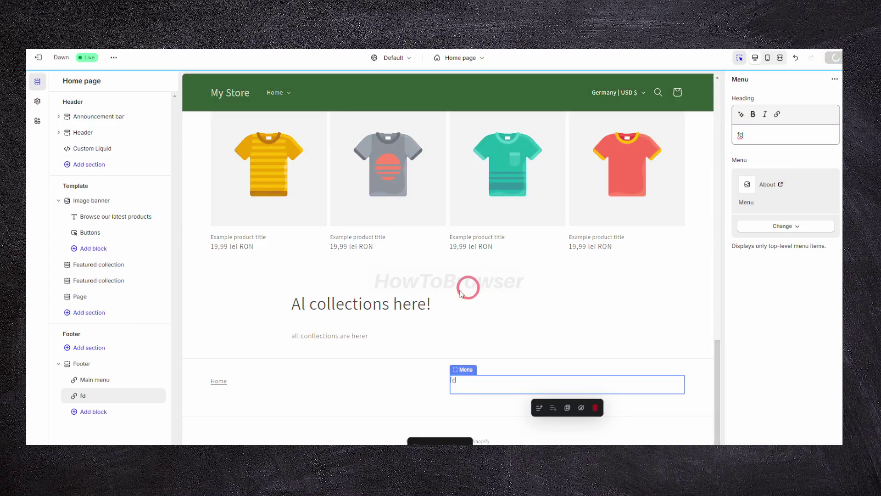
# - Open the heading's Insert link panel and close it without adding a link
pyautogui.click(743, 134)
pyautogui.click(776, 115)
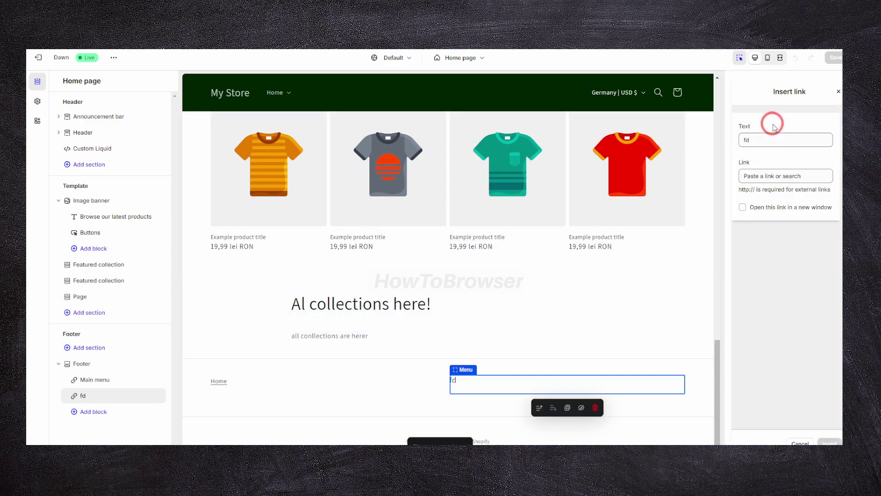
pyautogui.click(838, 91)
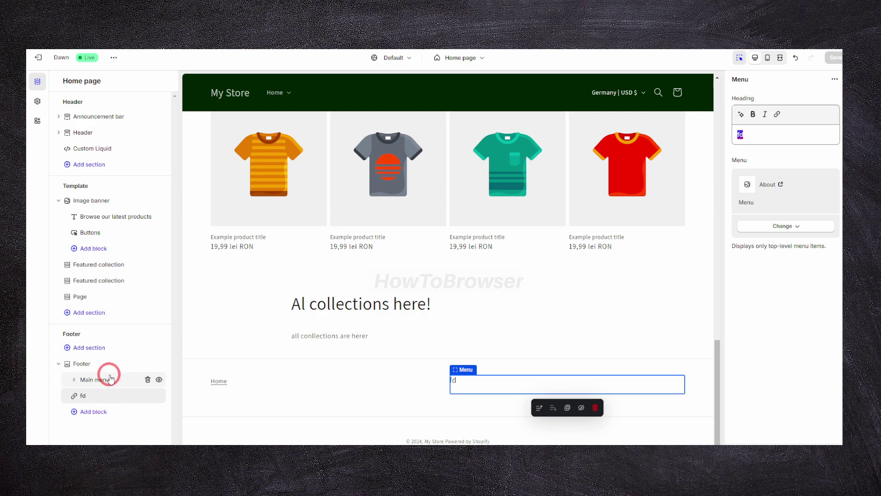
# - Move the fd block ahead of the Main menu block in the footer
pyautogui.moveTo(108, 379); pyautogui.dragTo(114, 395)
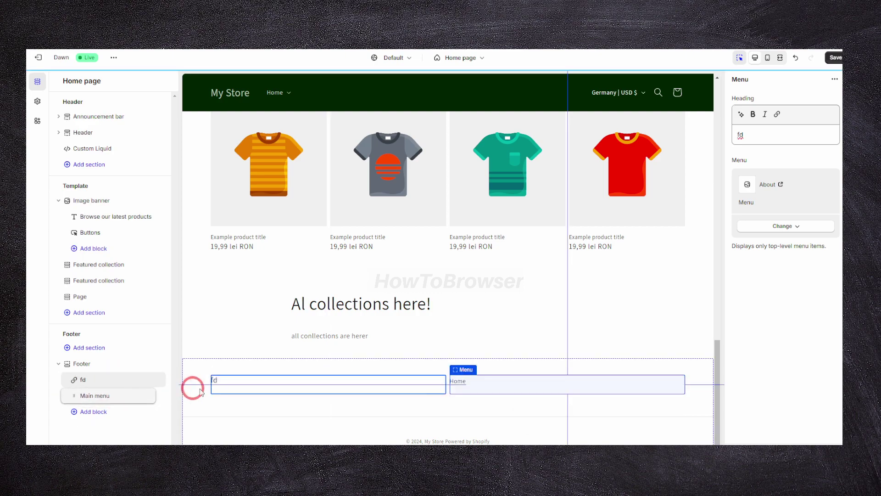
pyautogui.click(314, 385)
pyautogui.scroll(10, 315, 369)
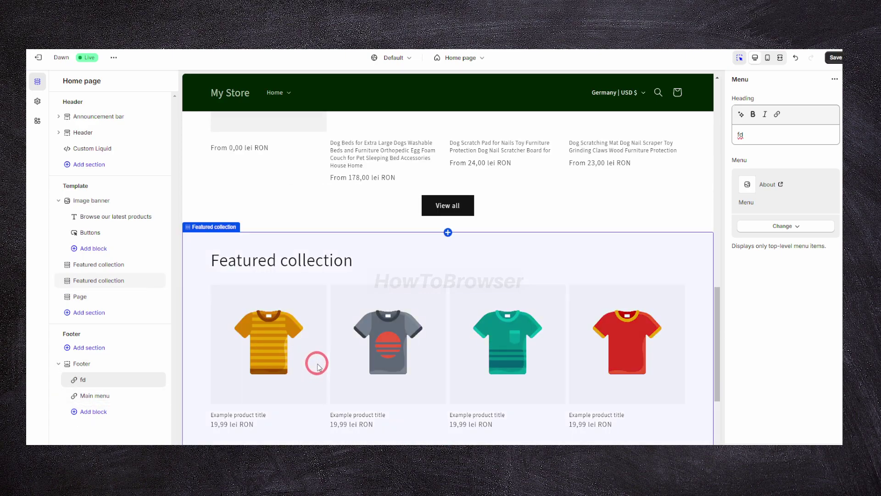
pyautogui.scroll(-10, 317, 363)
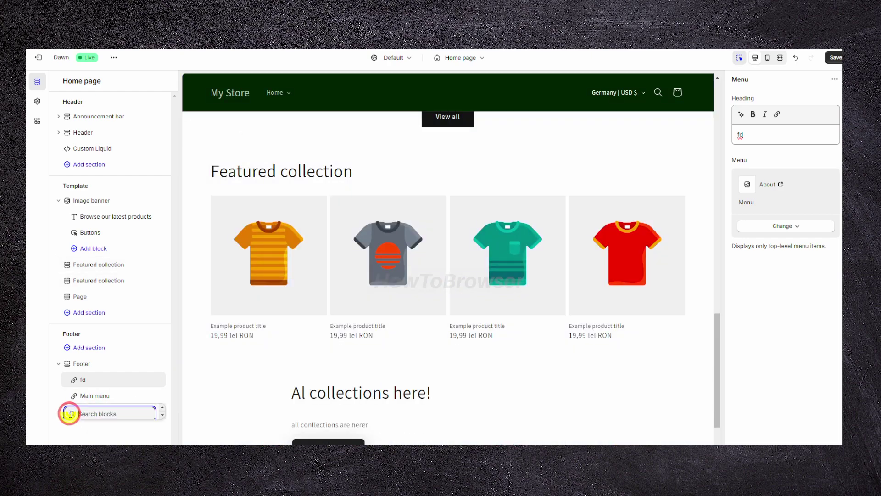
# - Add a third Menu block to the footer, showing Quick links with the Footer menu
pyautogui.click(75, 411)
pyautogui.click(189, 403)
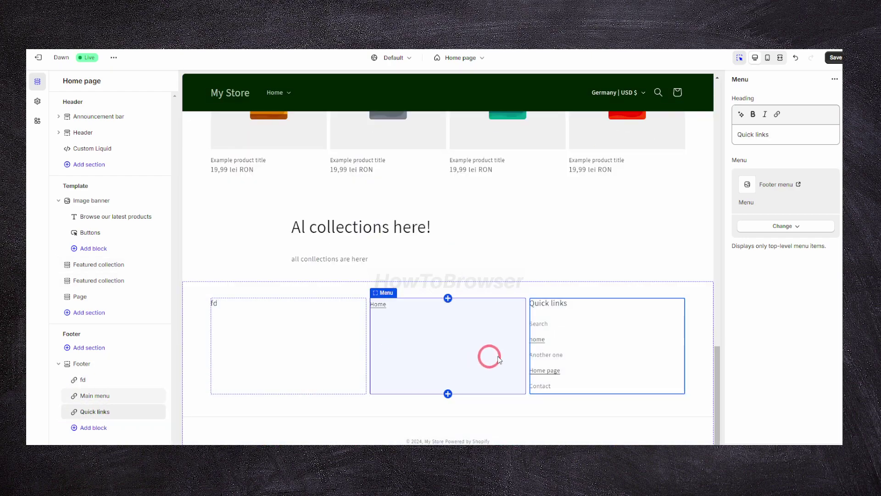
pyautogui.click(552, 316)
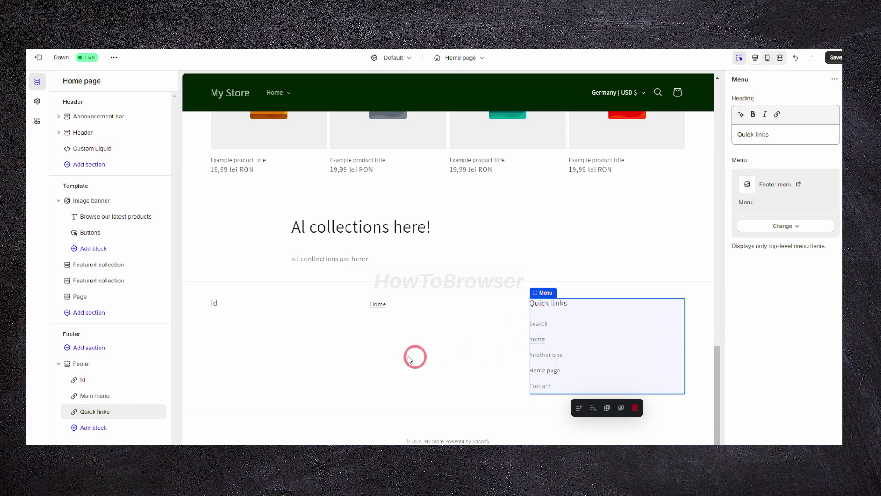
pyautogui.click(396, 320)
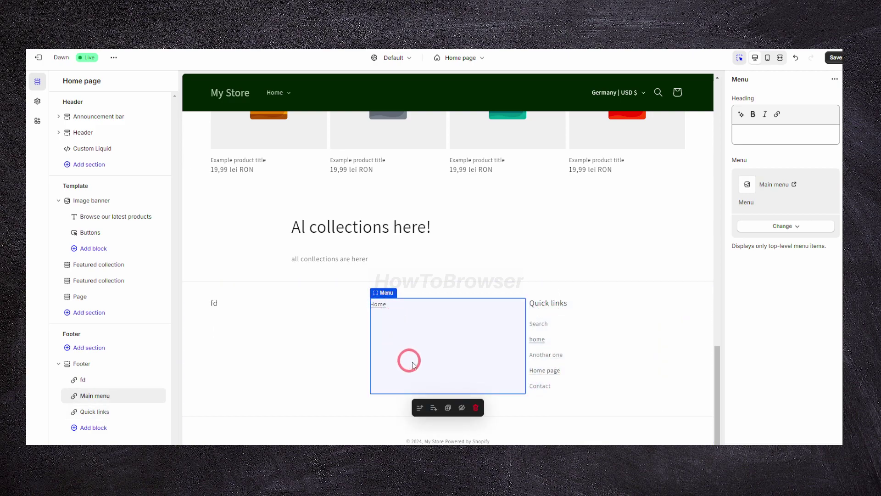
pyautogui.click(567, 340)
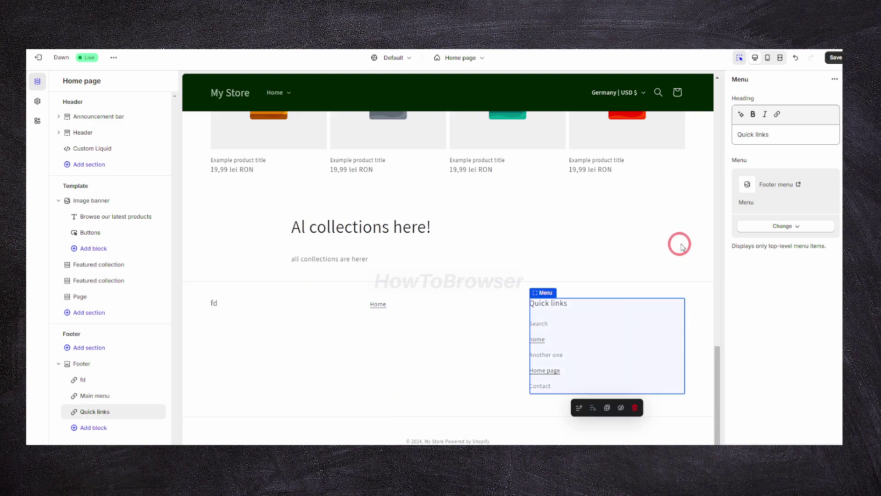
pyautogui.click(461, 317)
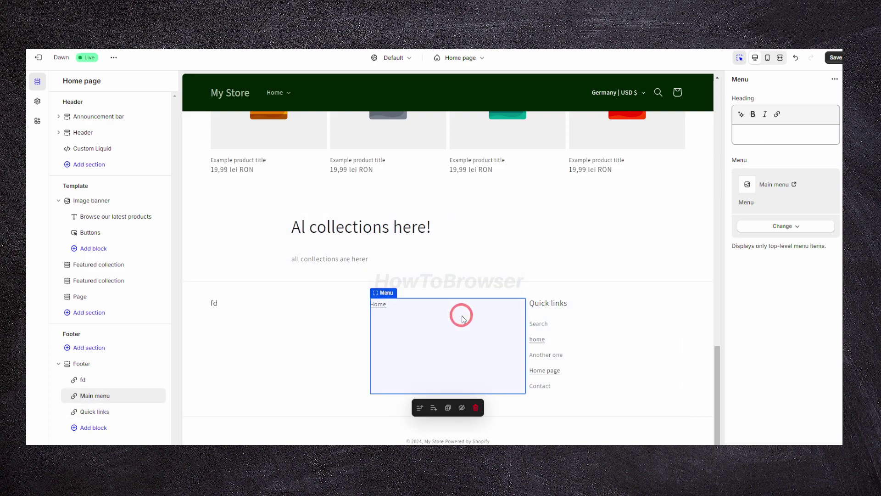
# - Copy the 'Quick links' heading into the middle block and replace the fd heading with it
pyautogui.click(592, 320)
pyautogui.tripleClick(762, 133)
pyautogui.hotkey('ctrl', 'c')
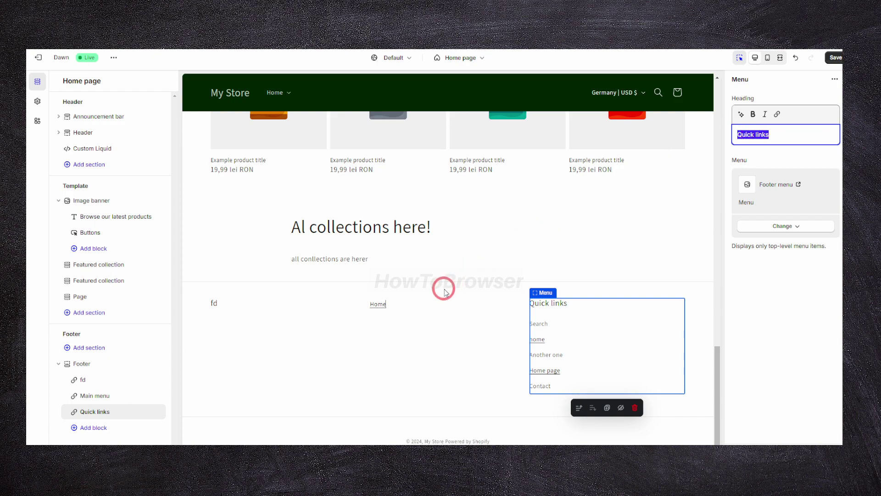
pyautogui.click(444, 296)
pyautogui.click(765, 135)
pyautogui.hotkey('ctrl', 'v')
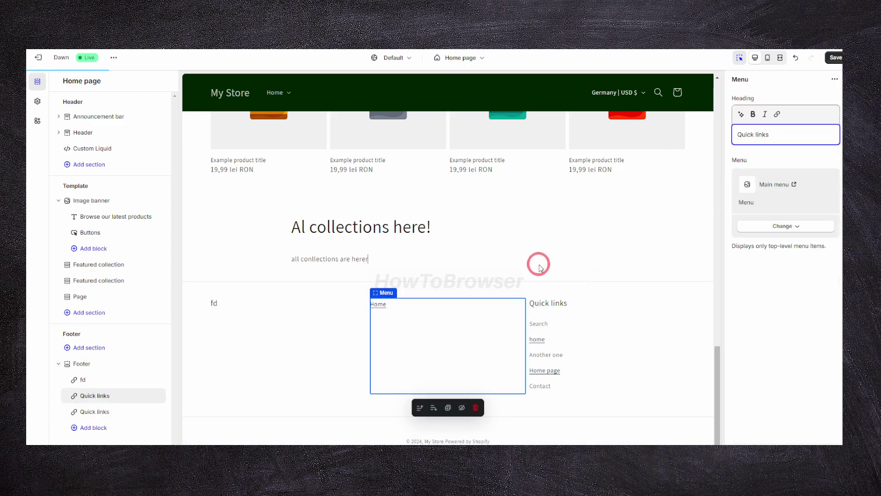
pyautogui.click(539, 267)
pyautogui.click(452, 329)
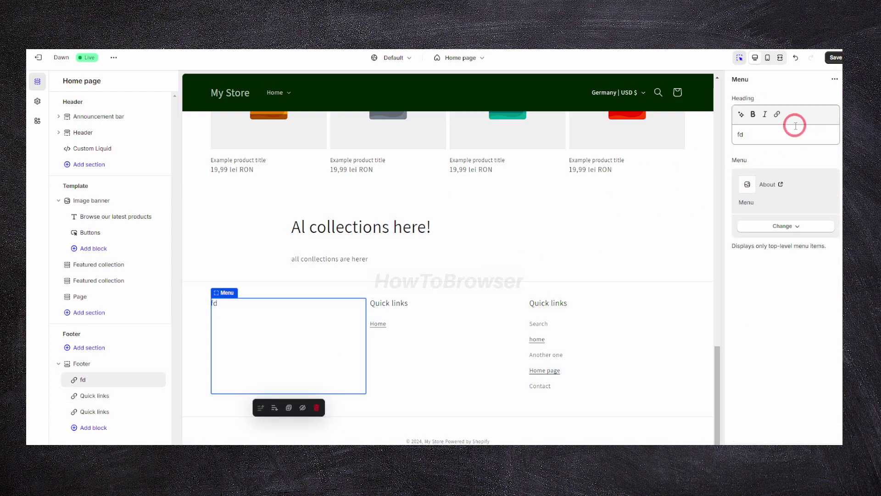
pyautogui.click(787, 139)
pyautogui.hotkey('ctrl', 'v')
pyautogui.click(505, 275)
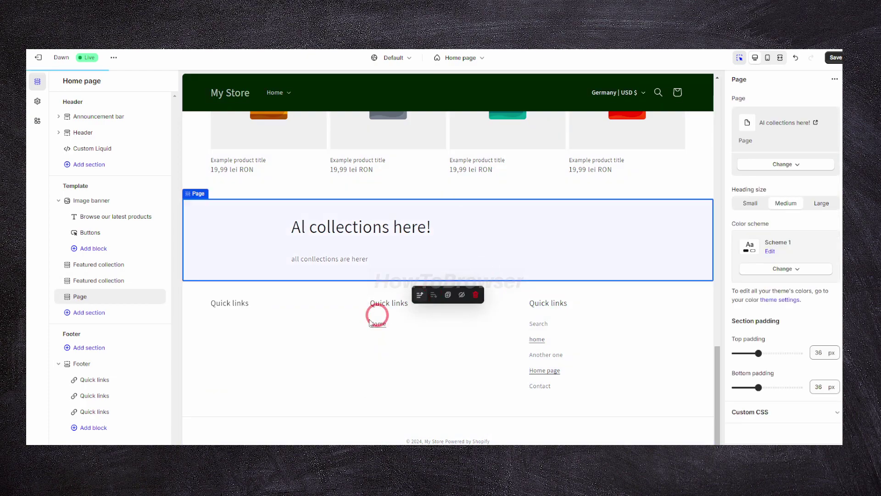
# - Change the first footer block's menu to Main menu, then to Footer menu
pyautogui.click(315, 340)
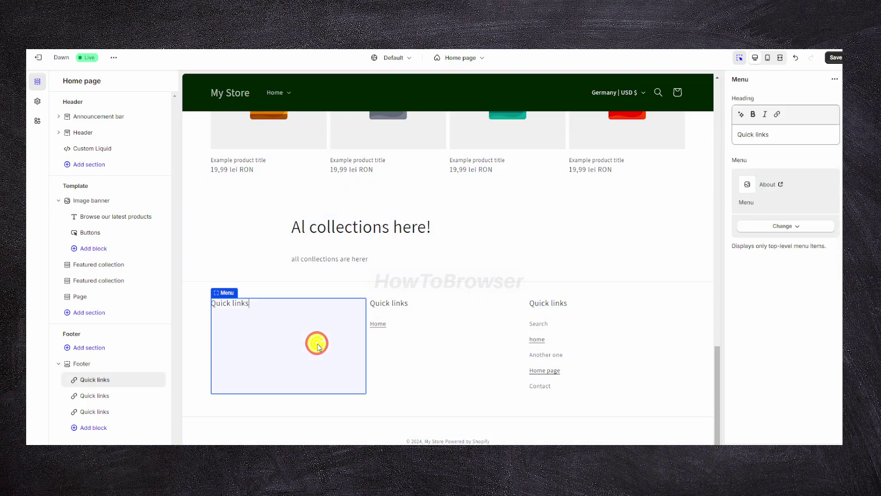
pyautogui.click(770, 226)
pyautogui.click(792, 242)
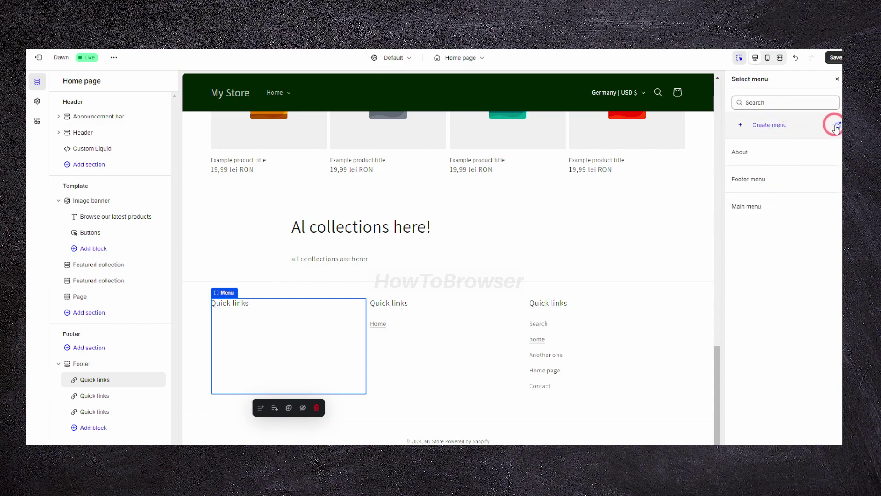
pyautogui.click(754, 204)
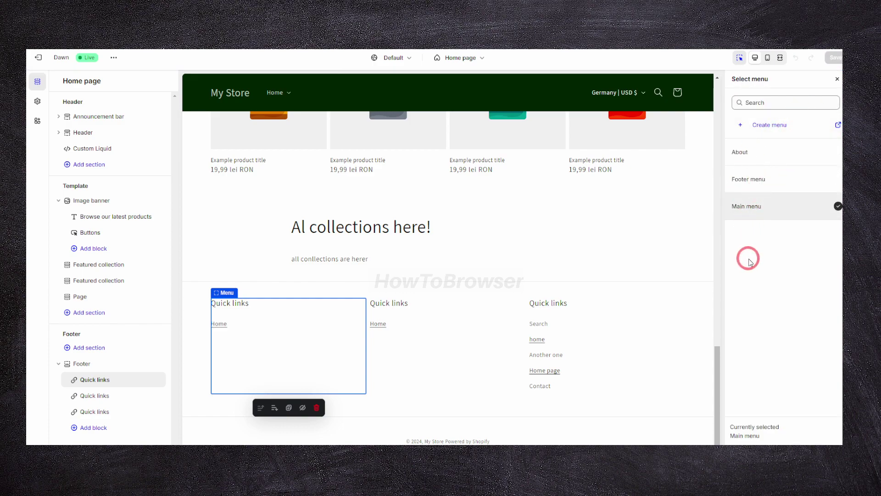
pyautogui.click(810, 420)
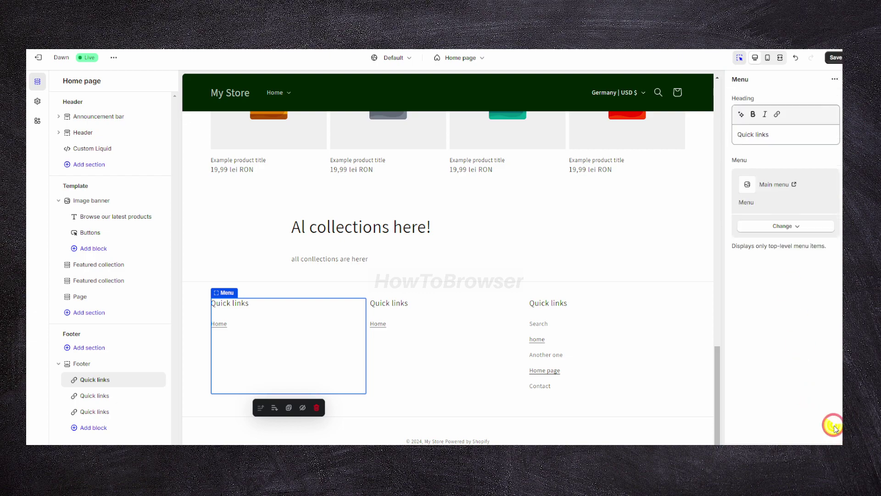
pyautogui.click(779, 227)
pyautogui.click(764, 245)
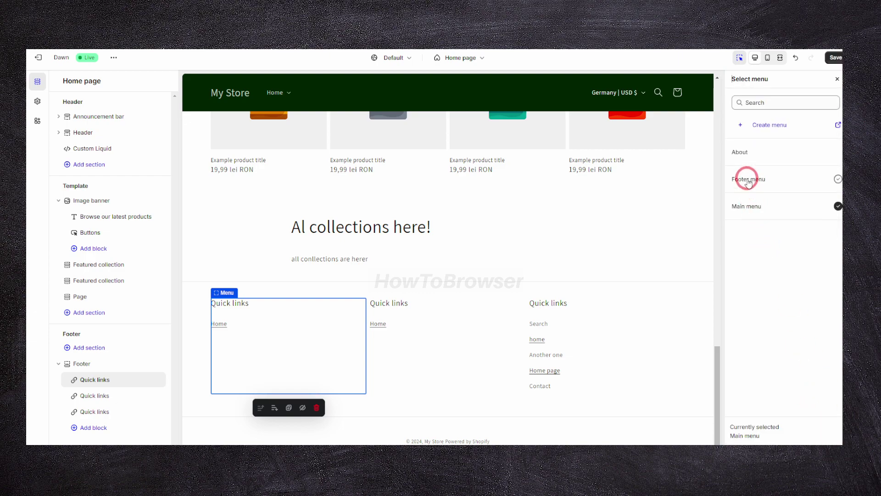
pyautogui.click(756, 179)
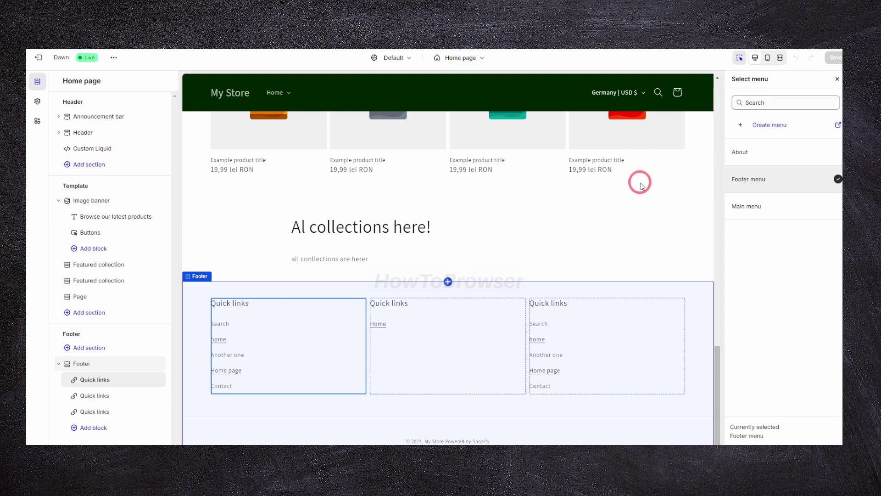
# - Revert the first footer block to Main menu and save the theme
pyautogui.click(499, 236)
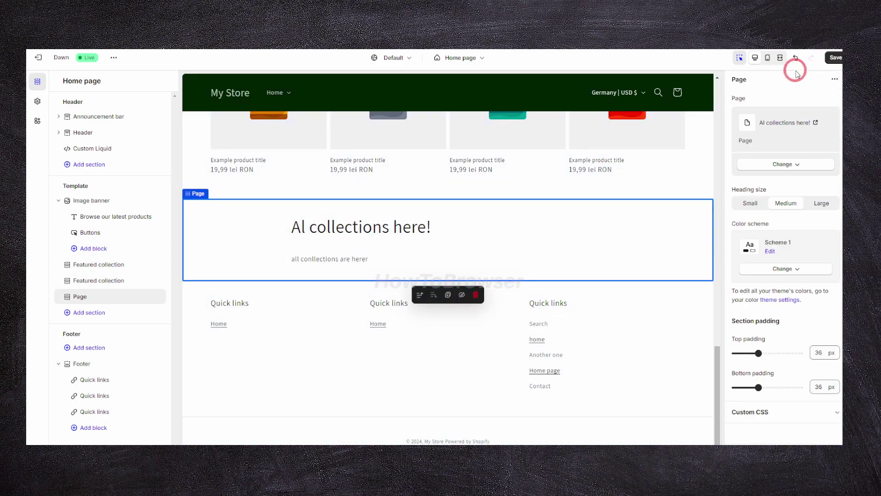
pyautogui.click(835, 58)
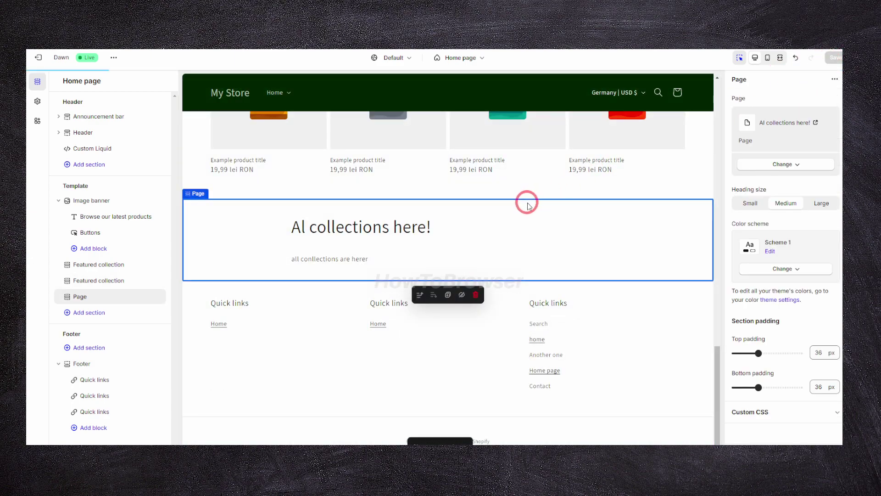